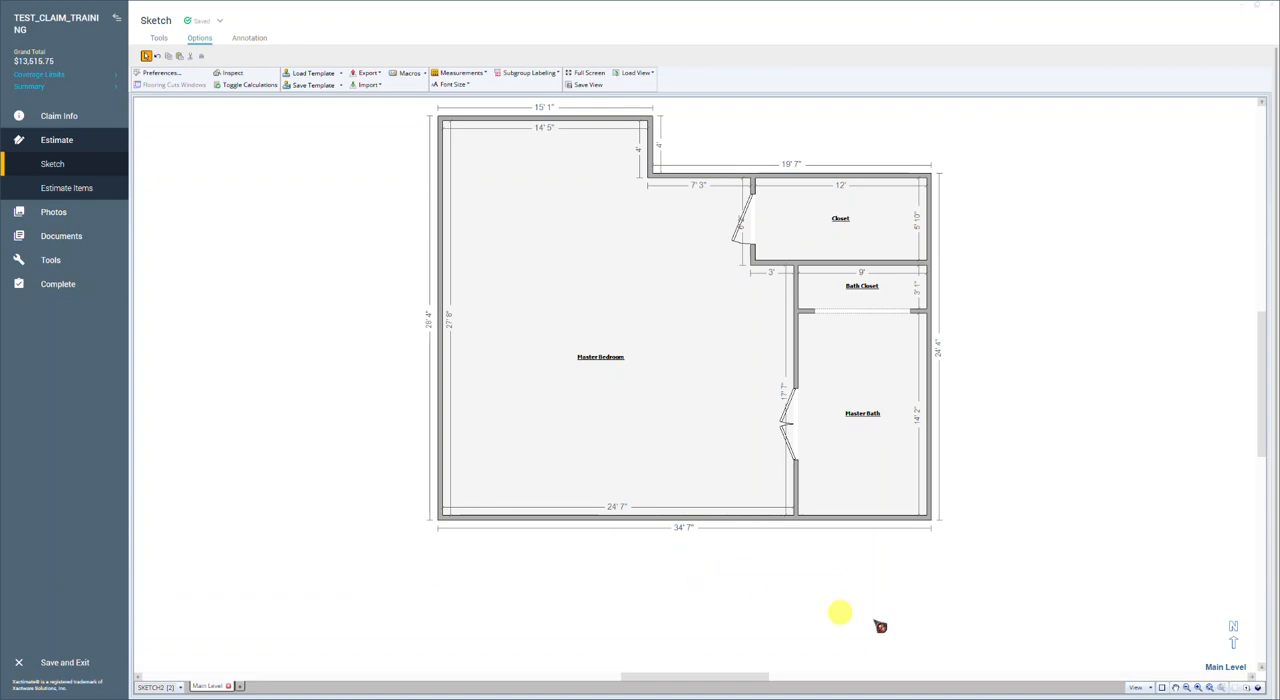
{"action": "left_click", "coordinate": [1175, 687]}
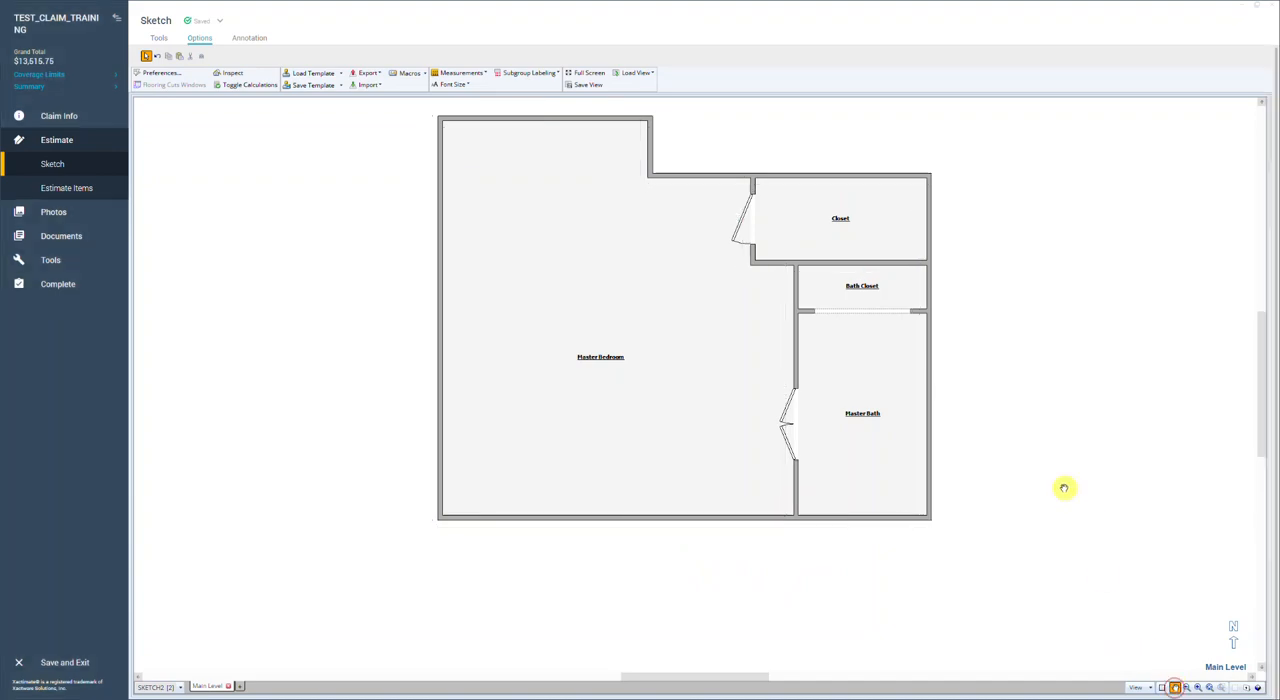
{"action": "left_click_drag", "start_coordinate": [1064, 488], "coordinate": [1052, 533]}
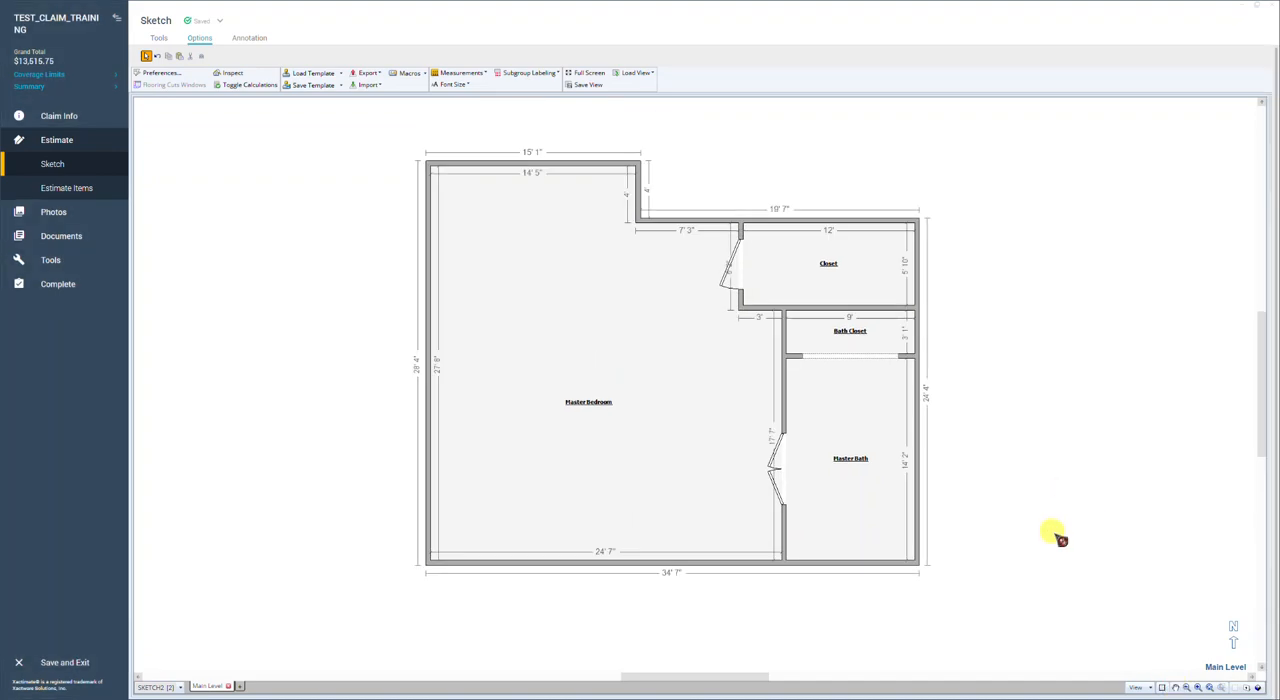
{"action": "scroll", "coordinate": [1060, 539], "scroll_direction": "down", "scroll_amount": 2}
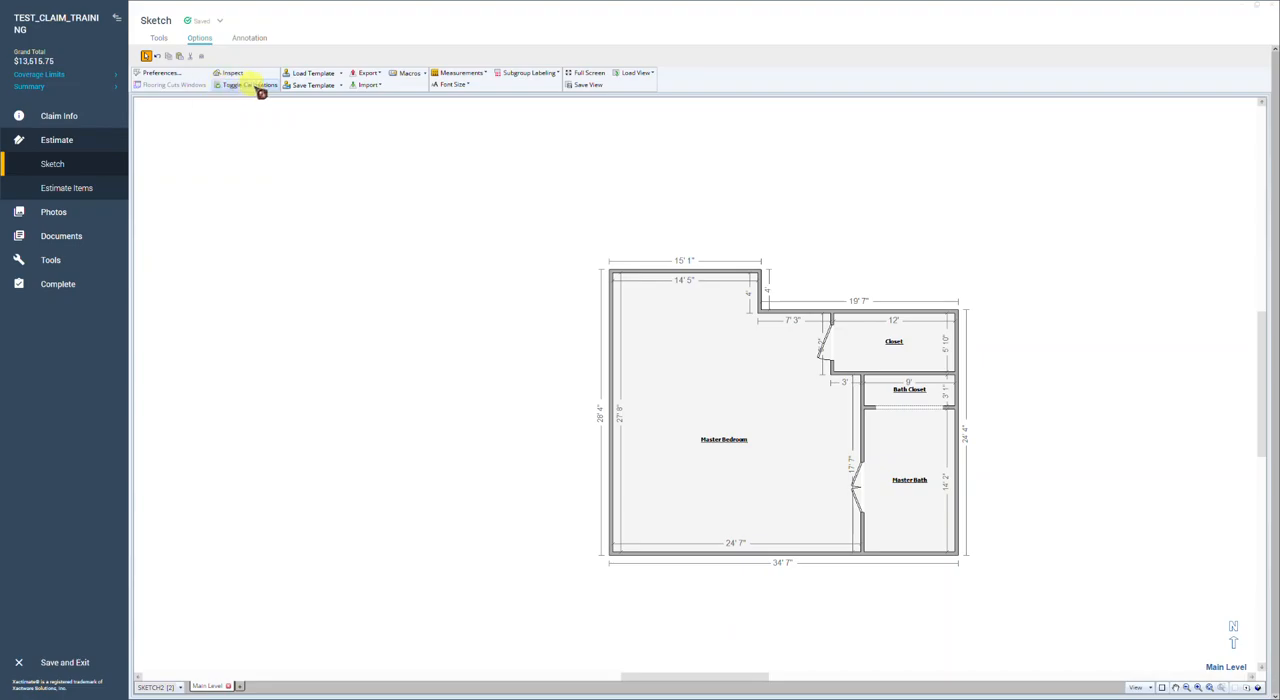
{"action": "left_click", "coordinate": [258, 88]}
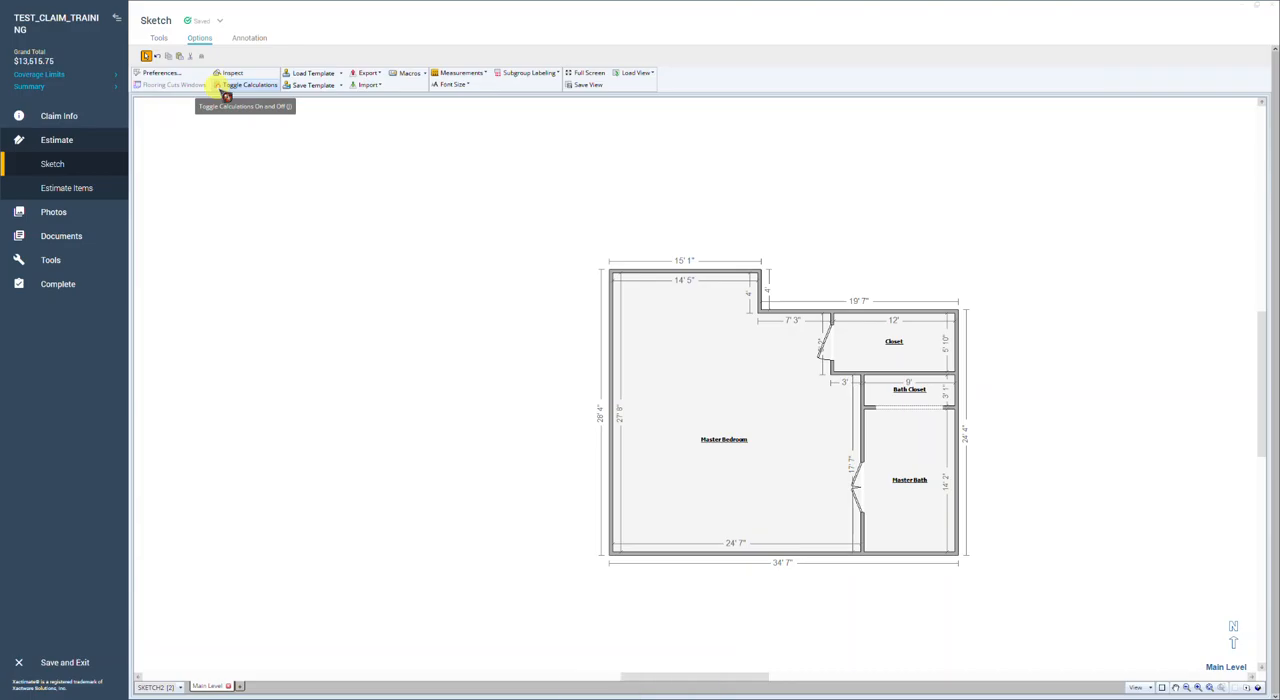
{"action": "left_click", "coordinate": [248, 88]}
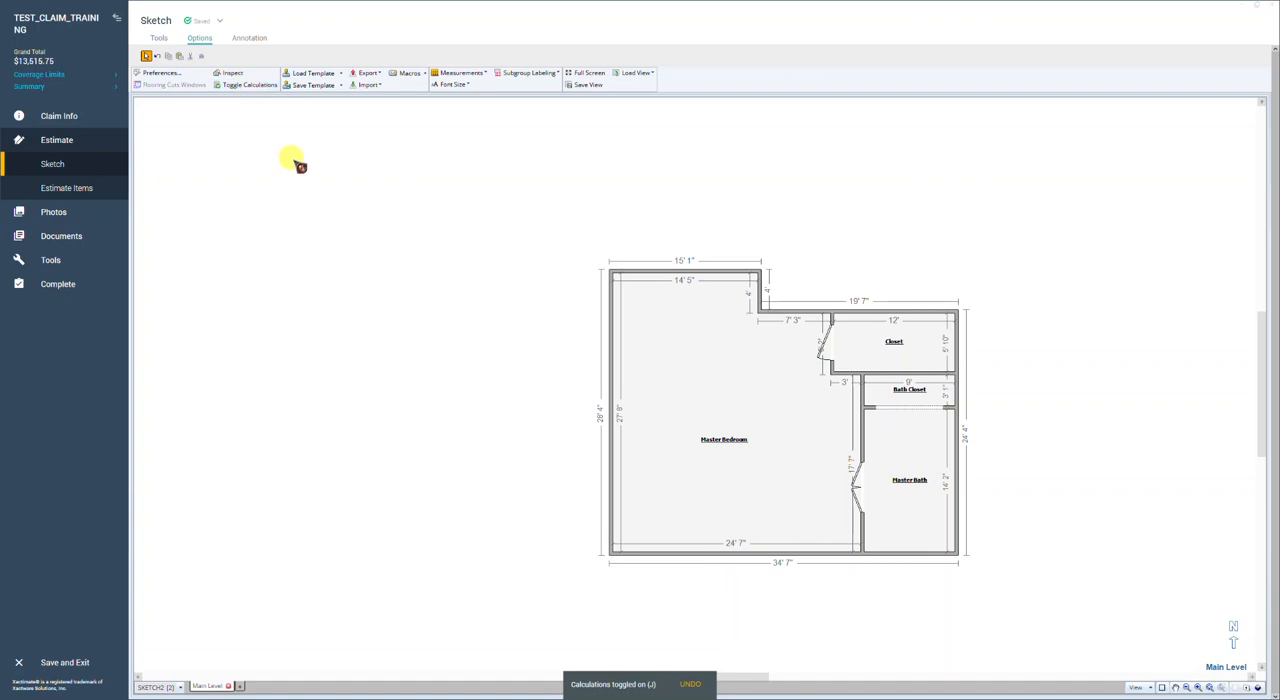
{"action": "left_click", "coordinate": [158, 40]}
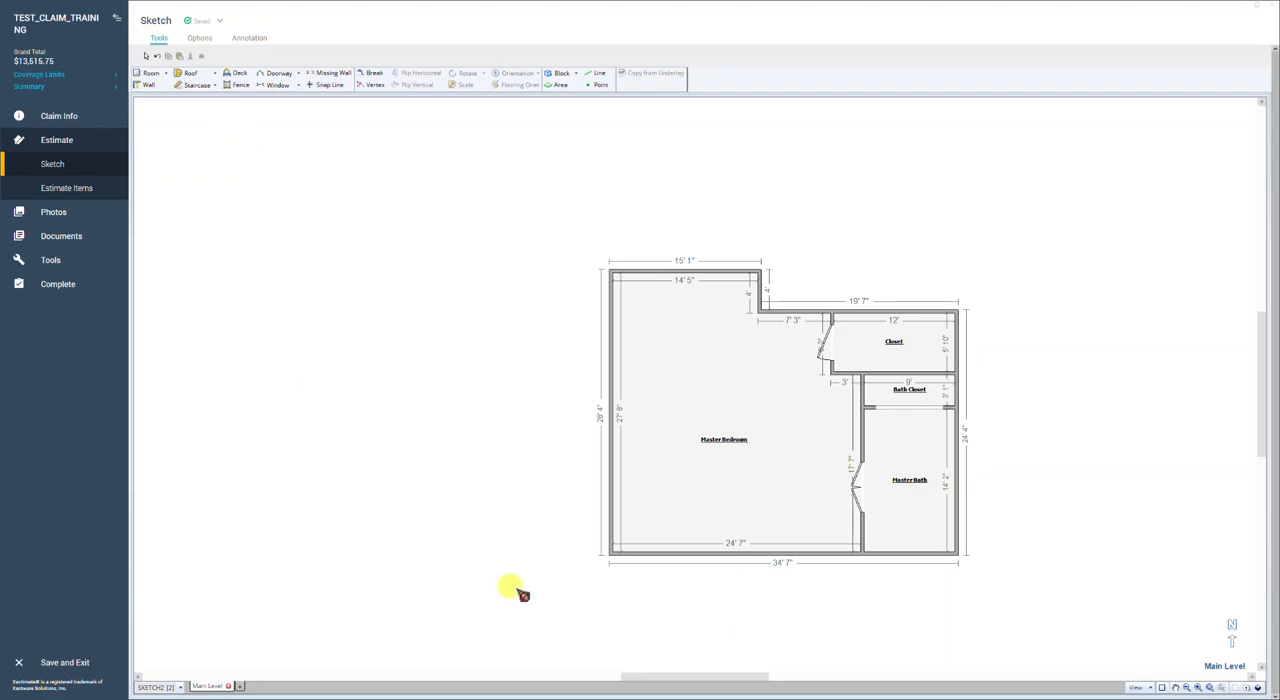
{"action": "left_click", "coordinate": [1150, 688]}
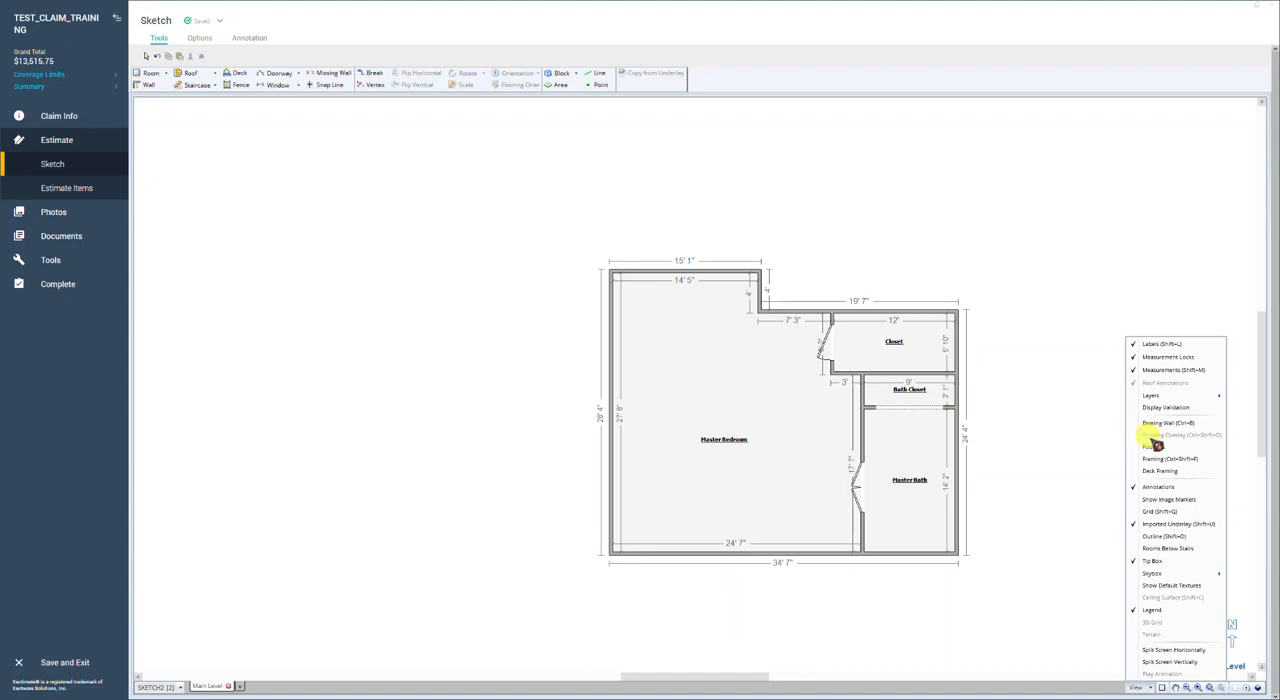
{"action": "left_click", "coordinate": [1060, 447]}
{"action": "key", "text": "ctrl+a"}
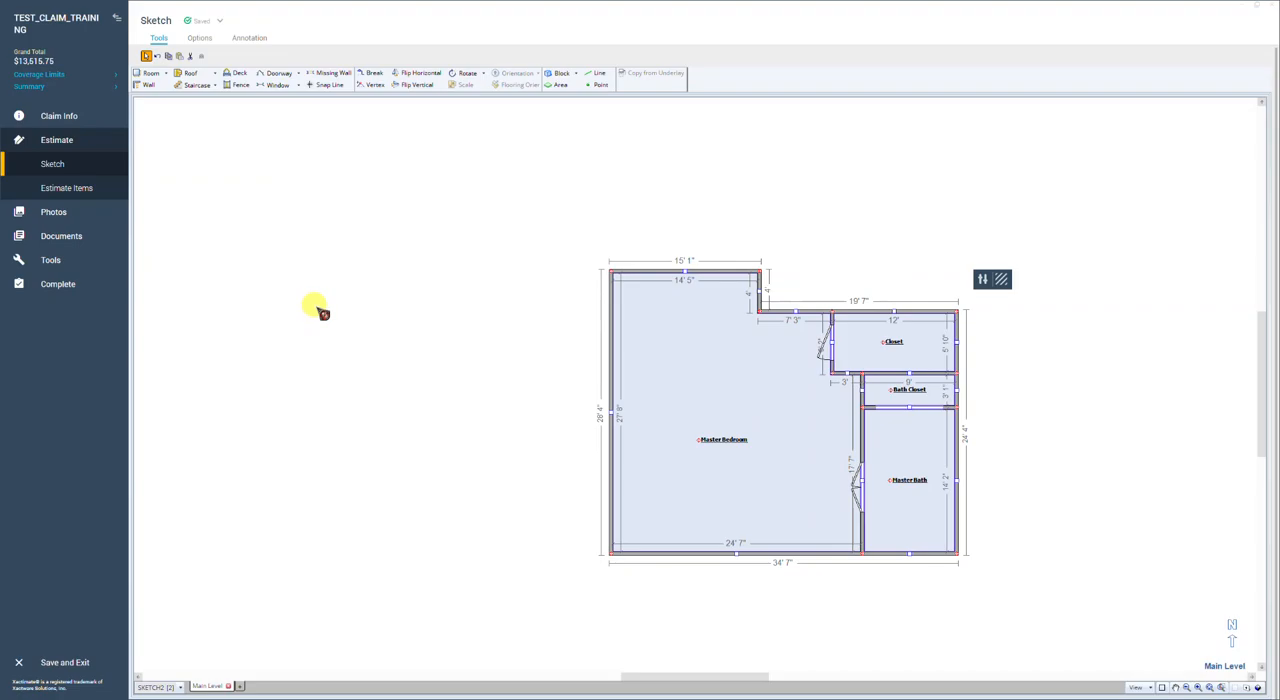
{"action": "left_click", "coordinate": [568, 210]}
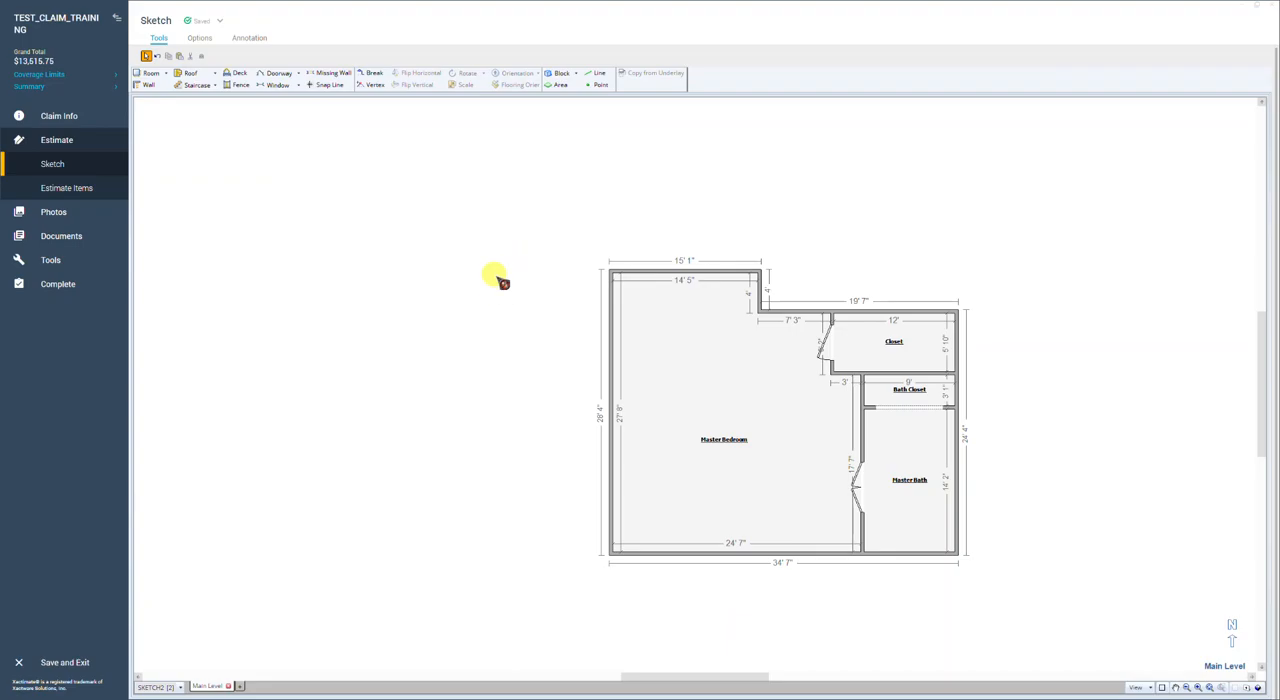
Step: Show the price list search and line item panes alongside the Main Level sketch, with the floor plan centred
{"action": "key", "text": "F9"}
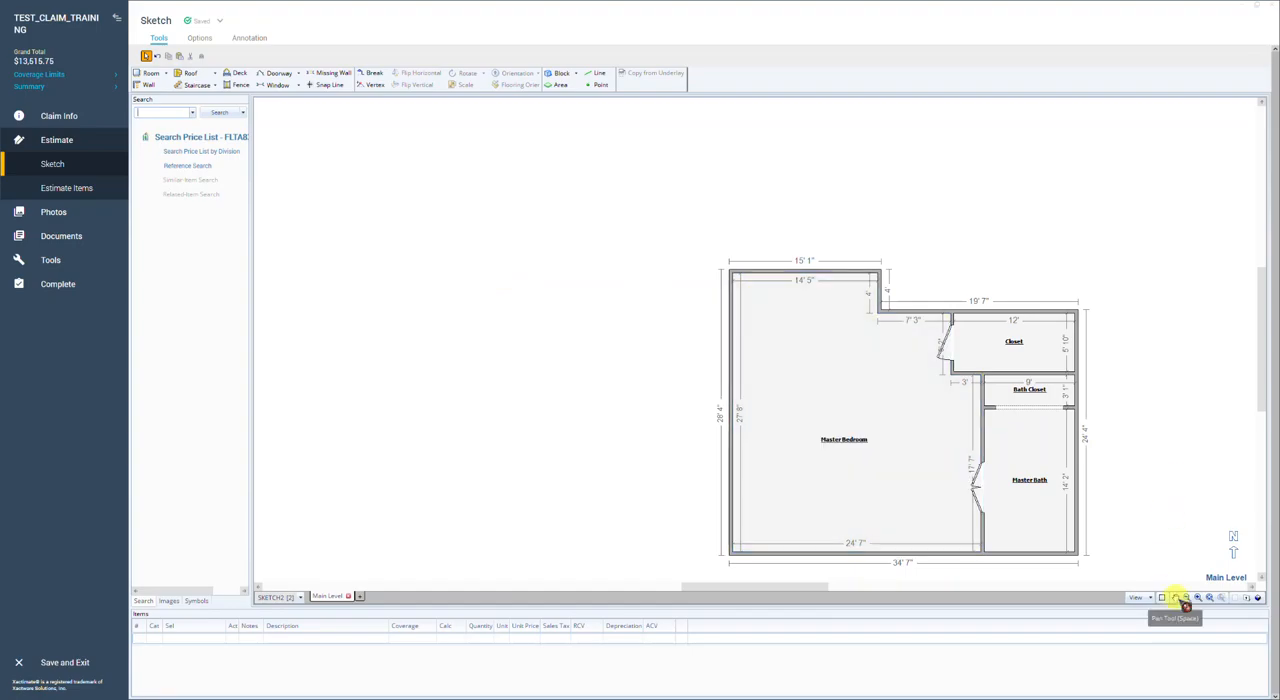
{"action": "left_click_drag", "start_coordinate": [1146, 451], "coordinate": [943, 363]}
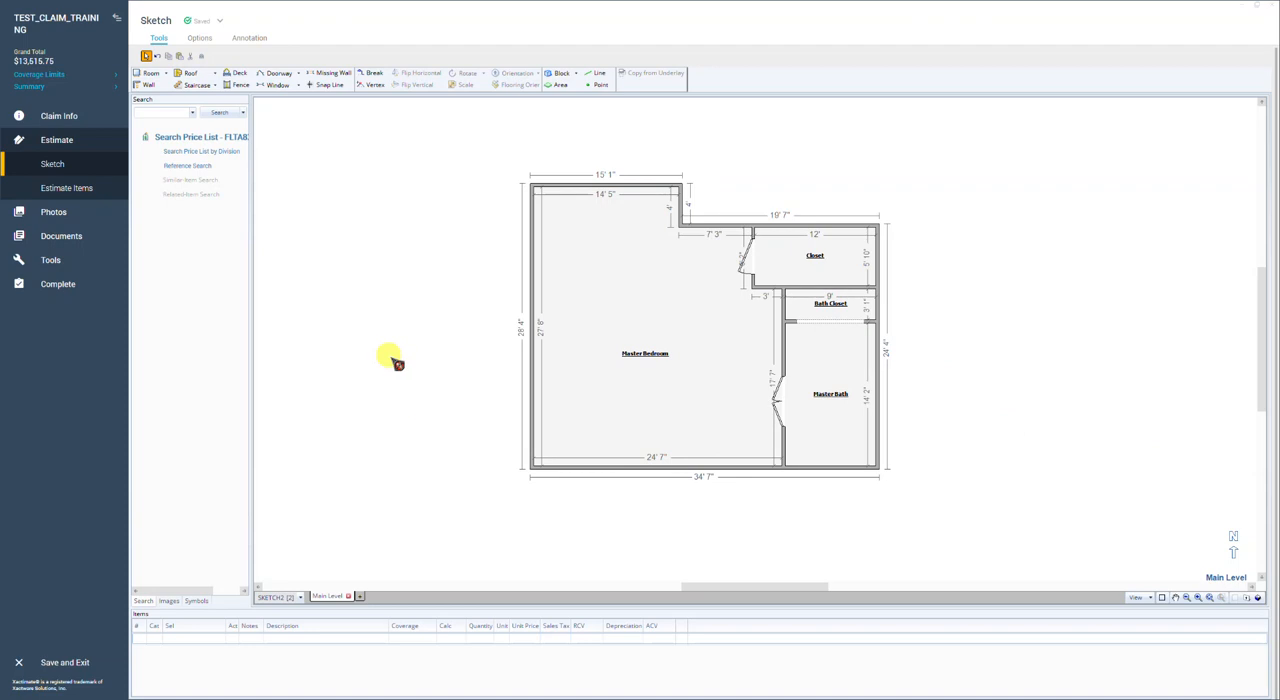
{"action": "key", "text": "F11"}
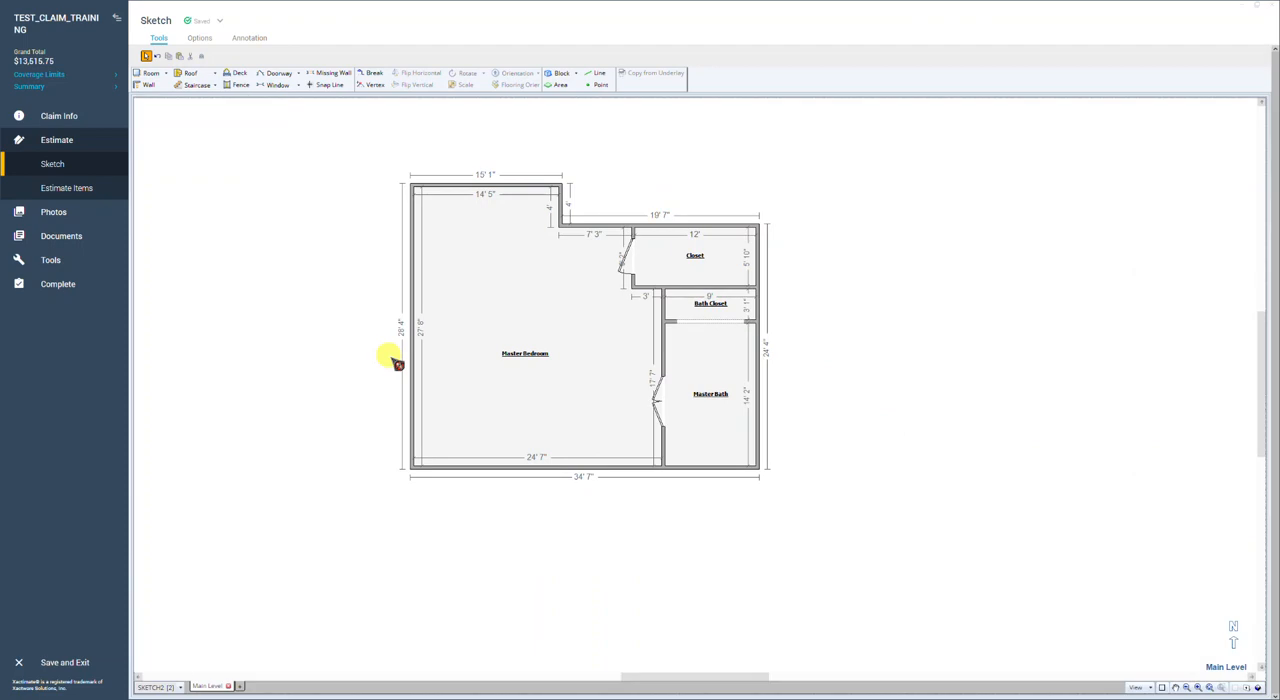
{"action": "key", "text": "F11"}
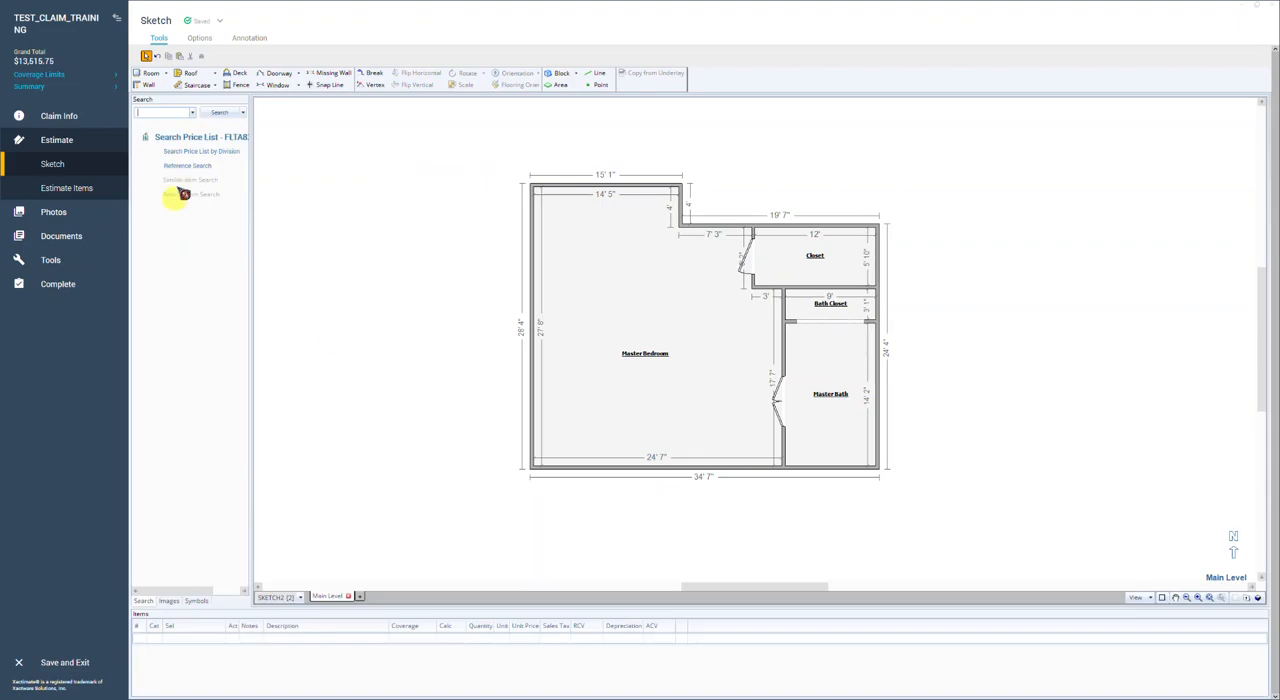
Step: Look through the estimate images and the symbol library, and return to the price list search
{"action": "left_click", "coordinate": [172, 601]}
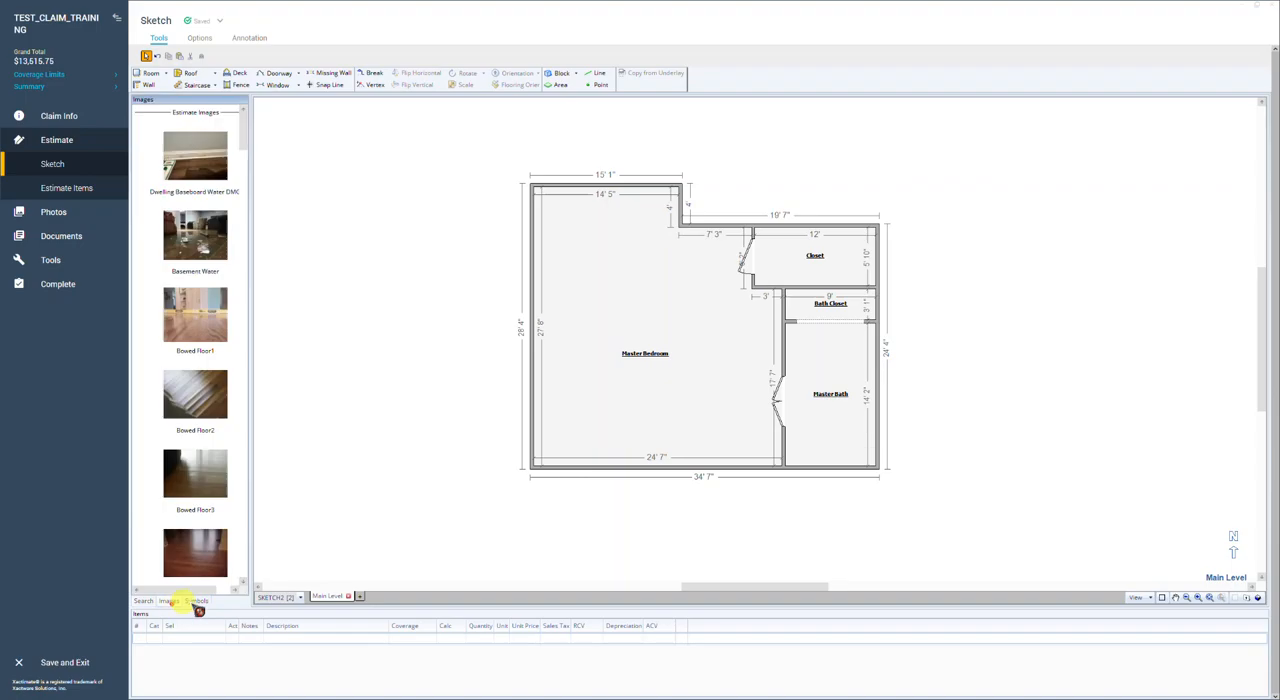
{"action": "left_click", "coordinate": [200, 601]}
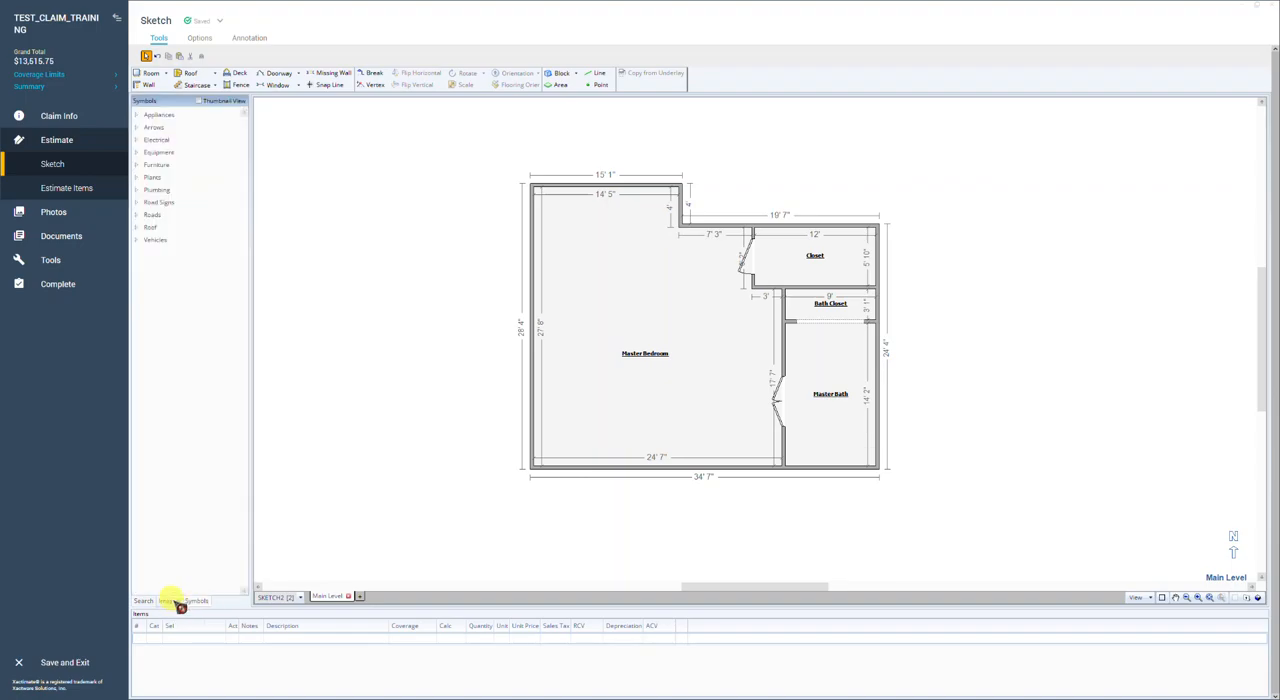
{"action": "left_click", "coordinate": [172, 601]}
{"action": "left_click", "coordinate": [145, 601]}
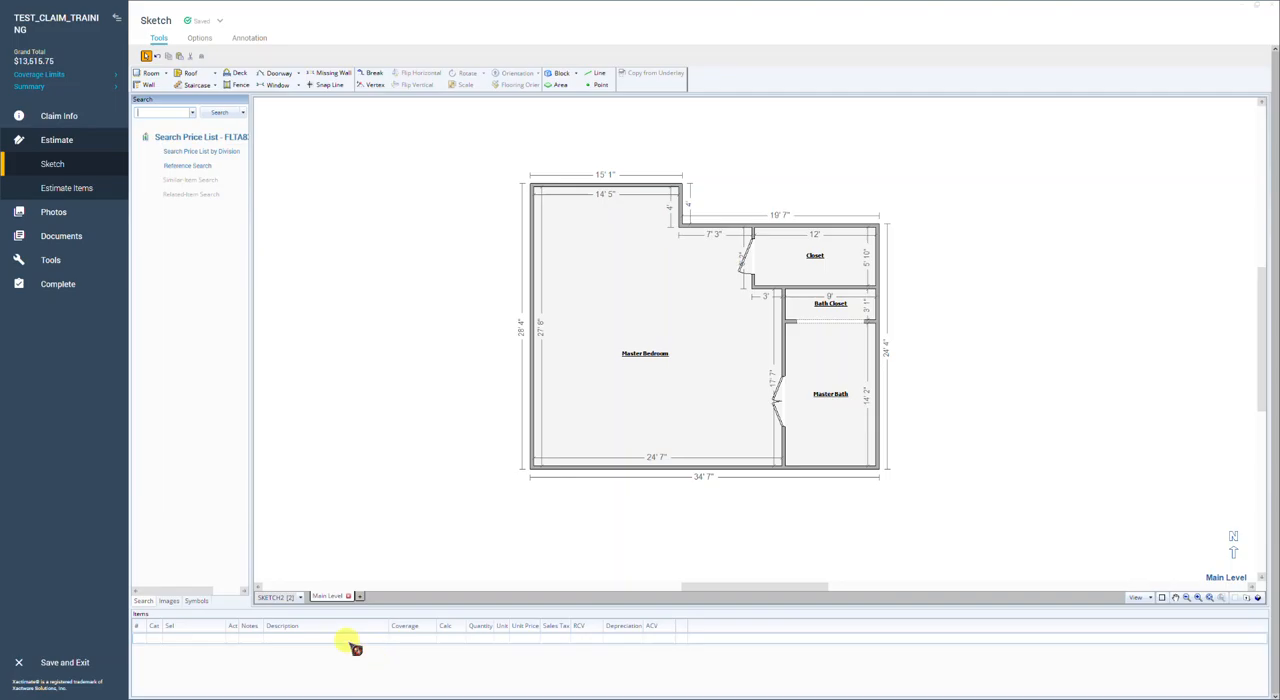
Step: Search the price list for CARPET and place the basic Carpet item, FCCAV, on the Master Bedroom floor
{"action": "left_click", "coordinate": [166, 111]}
{"action": "type", "text": "C"}
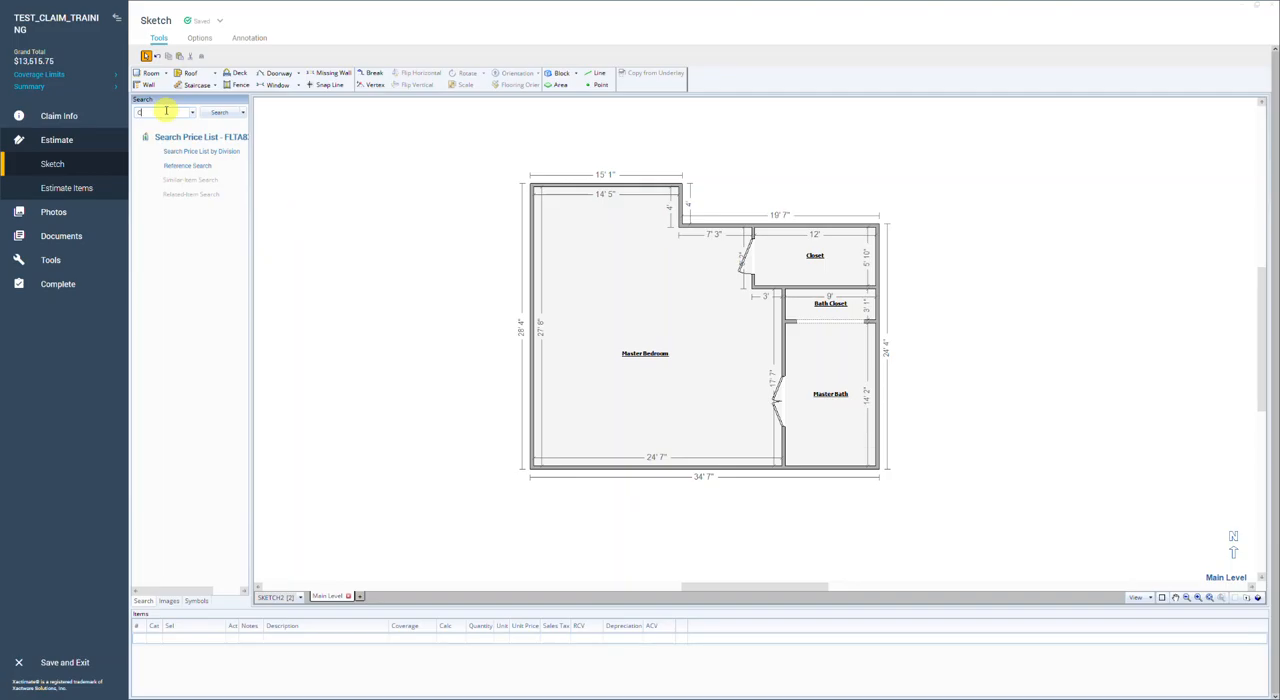
{"action": "type", "text": "ARPET"}
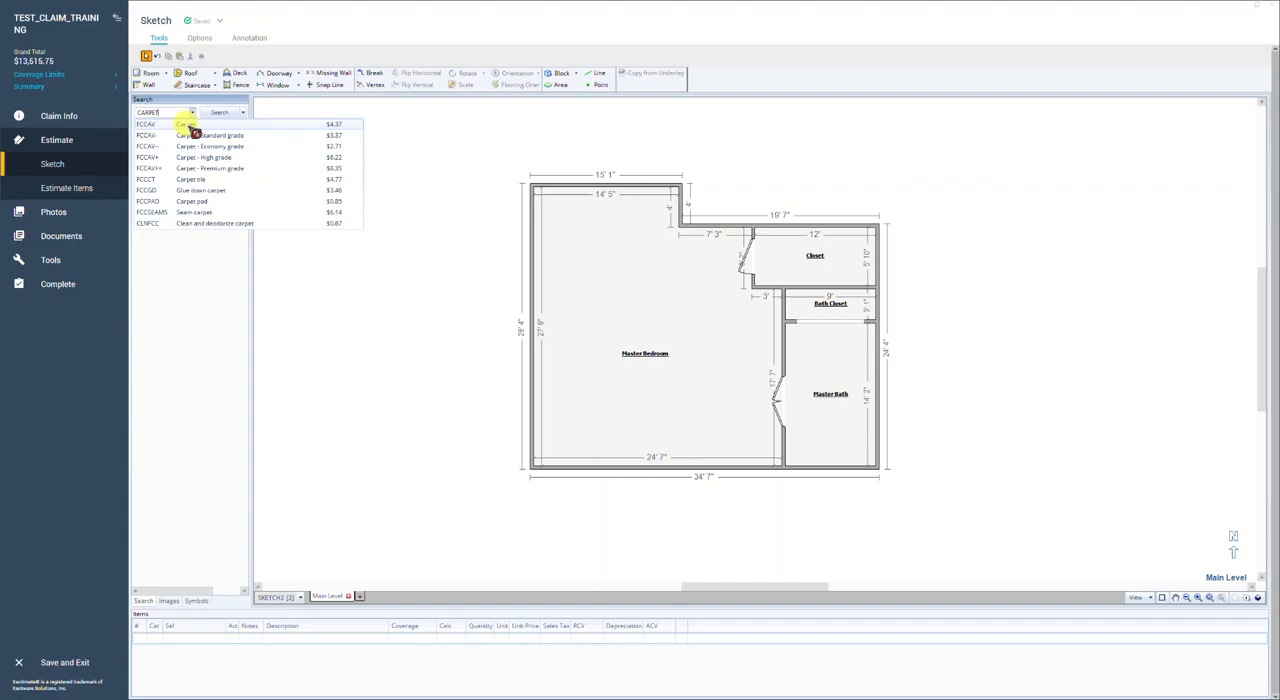
{"action": "left_click", "coordinate": [188, 125]}
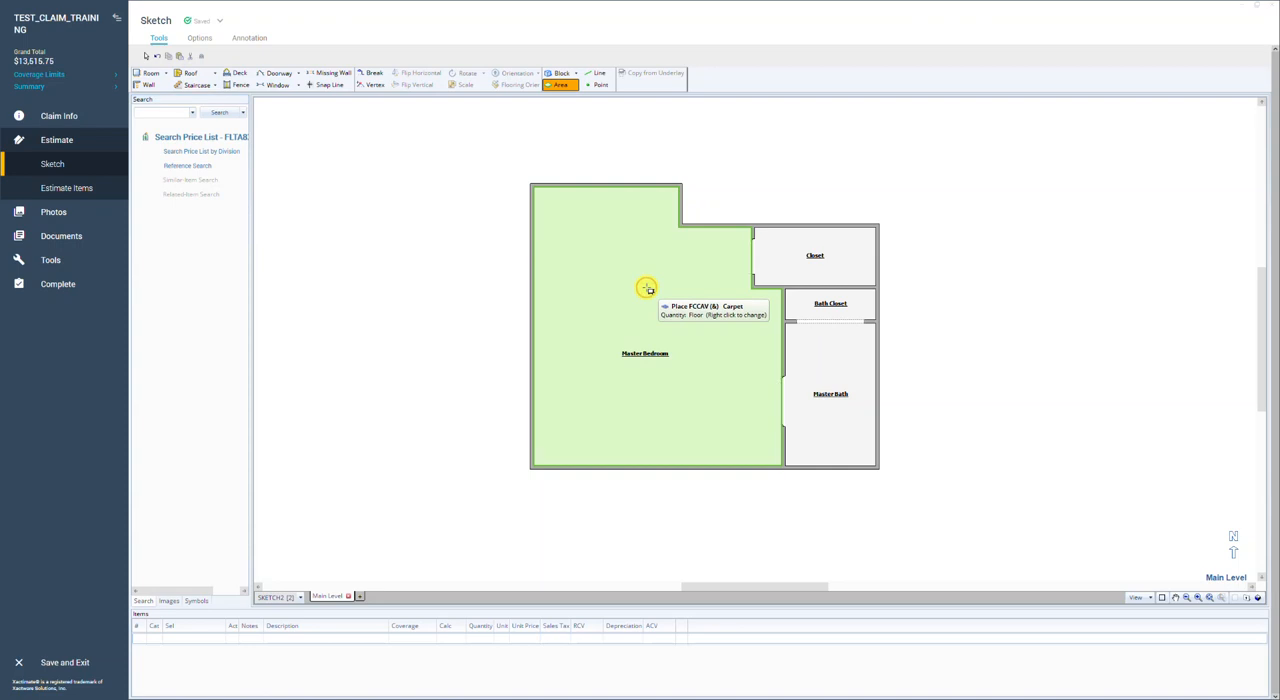
{"action": "left_click", "coordinate": [648, 289]}
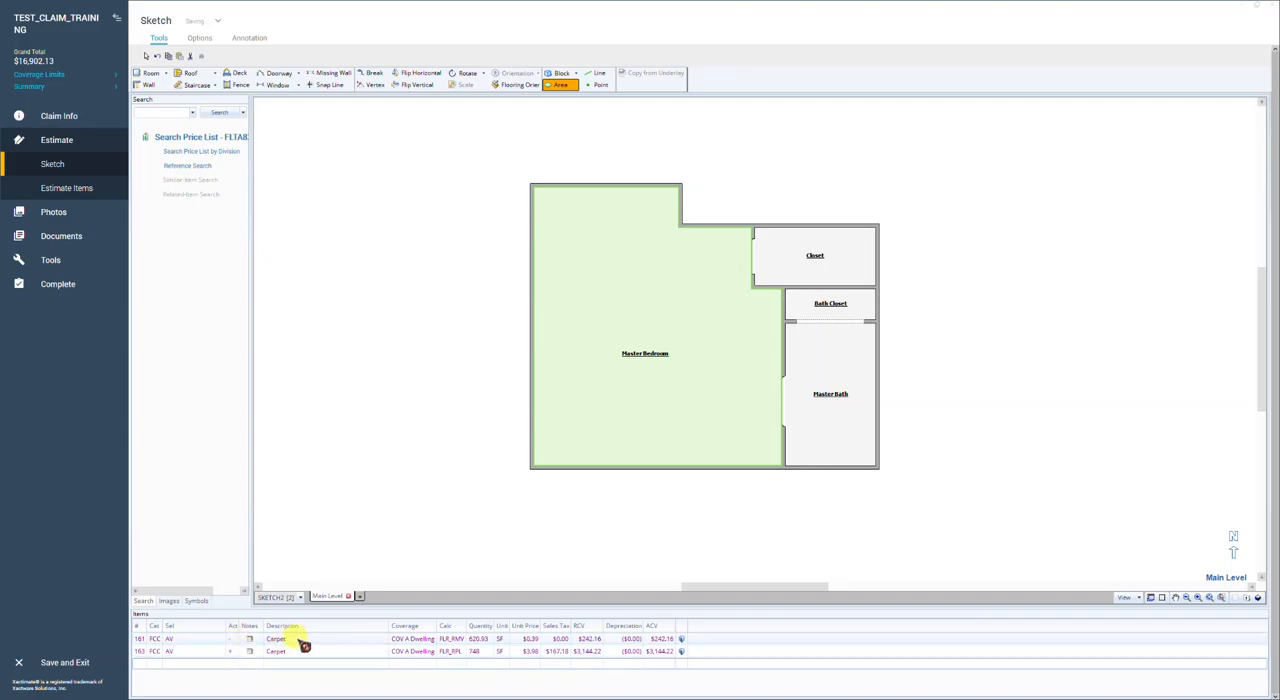
{"action": "left_click", "coordinate": [430, 652]}
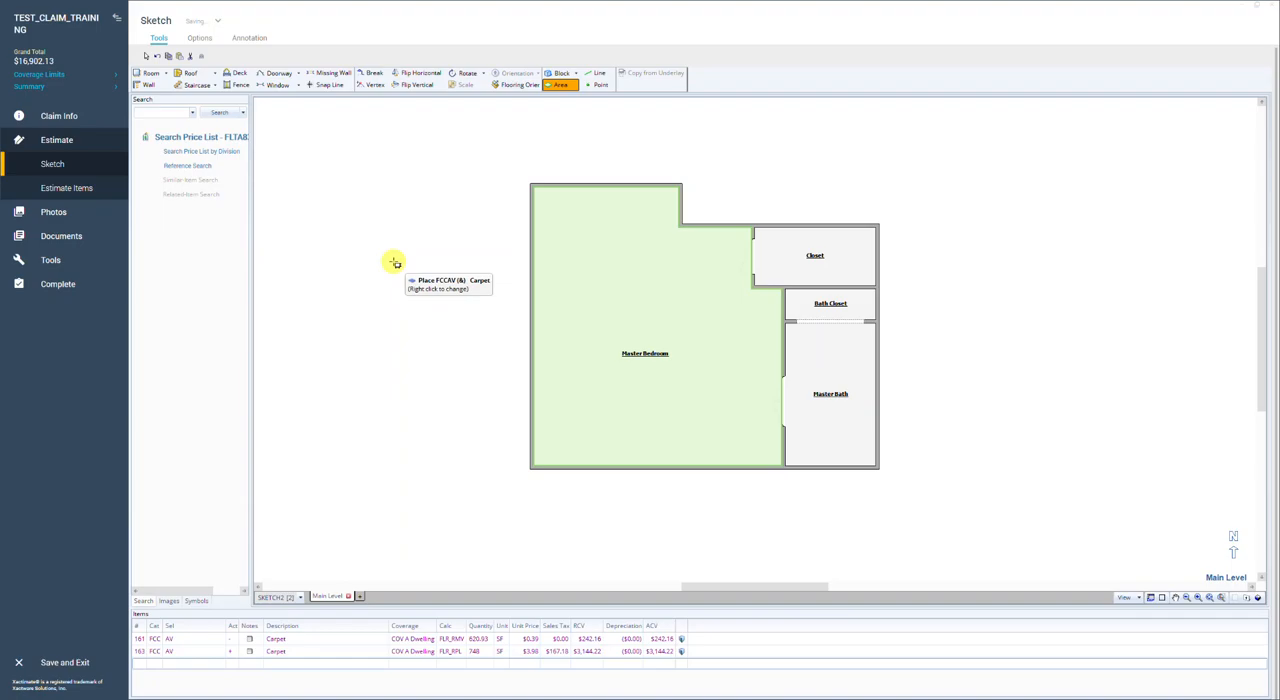
{"action": "key", "text": "Escape"}
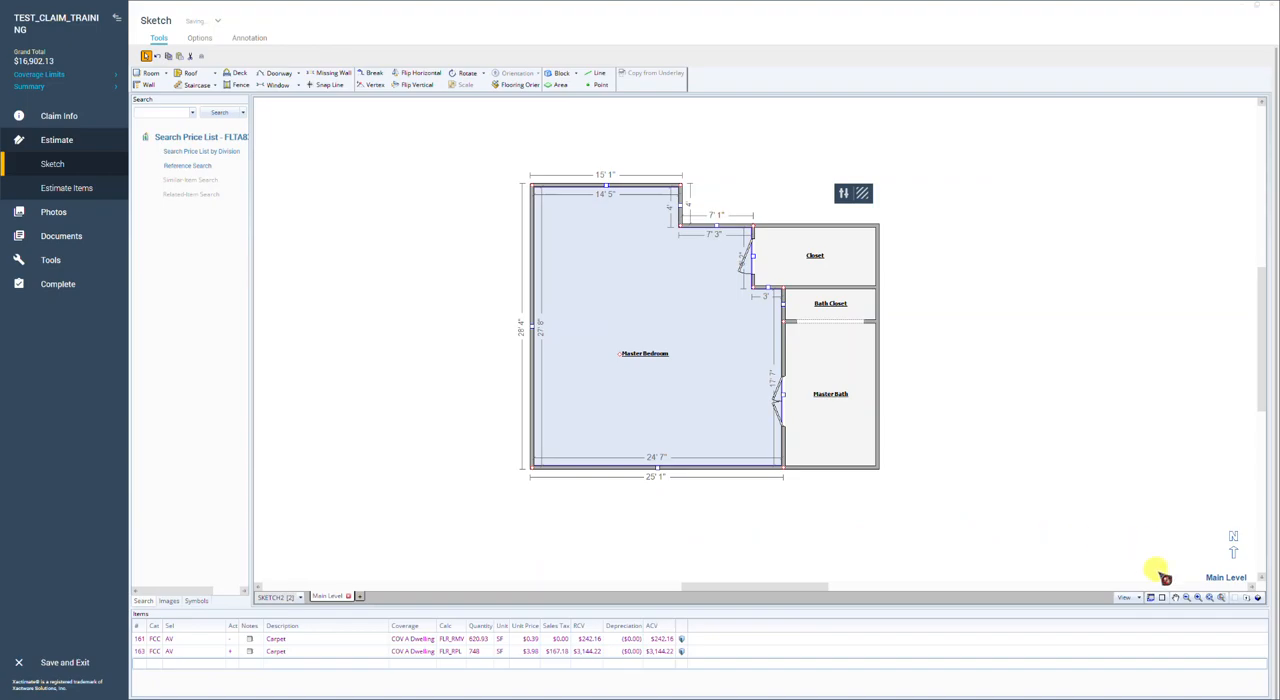
Step: Turn on the flooring overlay and review the Master Bedroom carpet's cuts and waste percentage
{"action": "left_click", "coordinate": [1135, 597]}
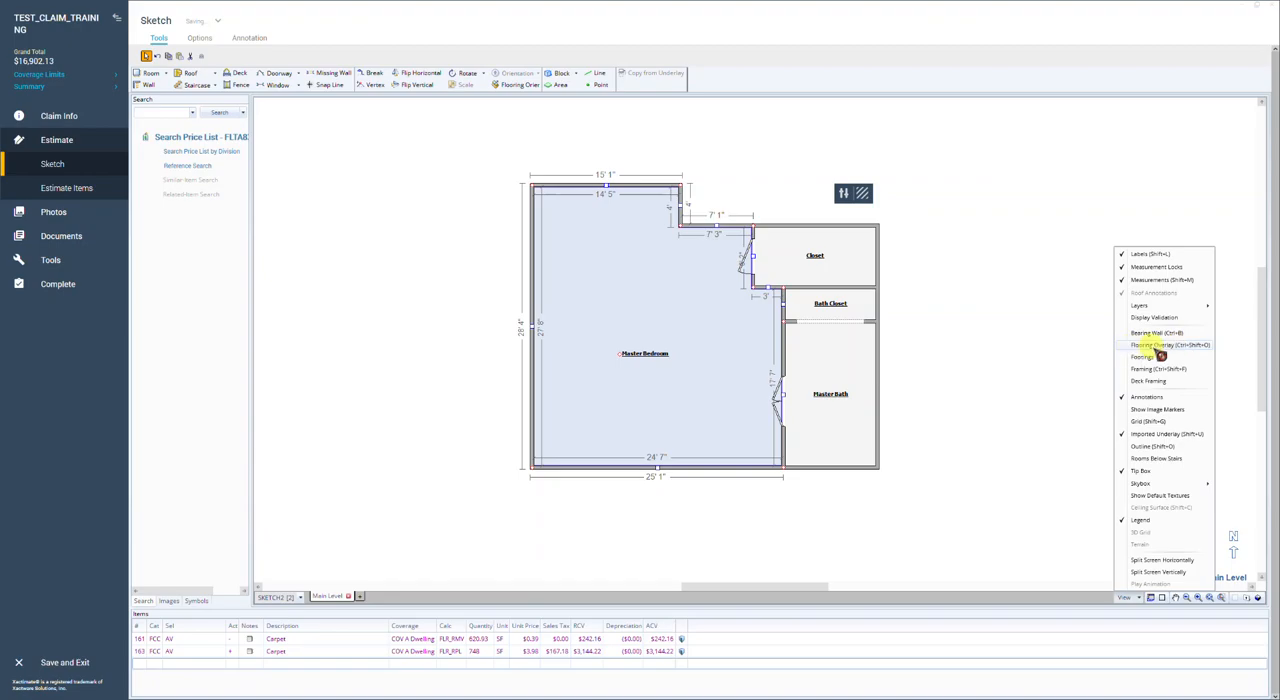
{"action": "left_click", "coordinate": [1160, 345]}
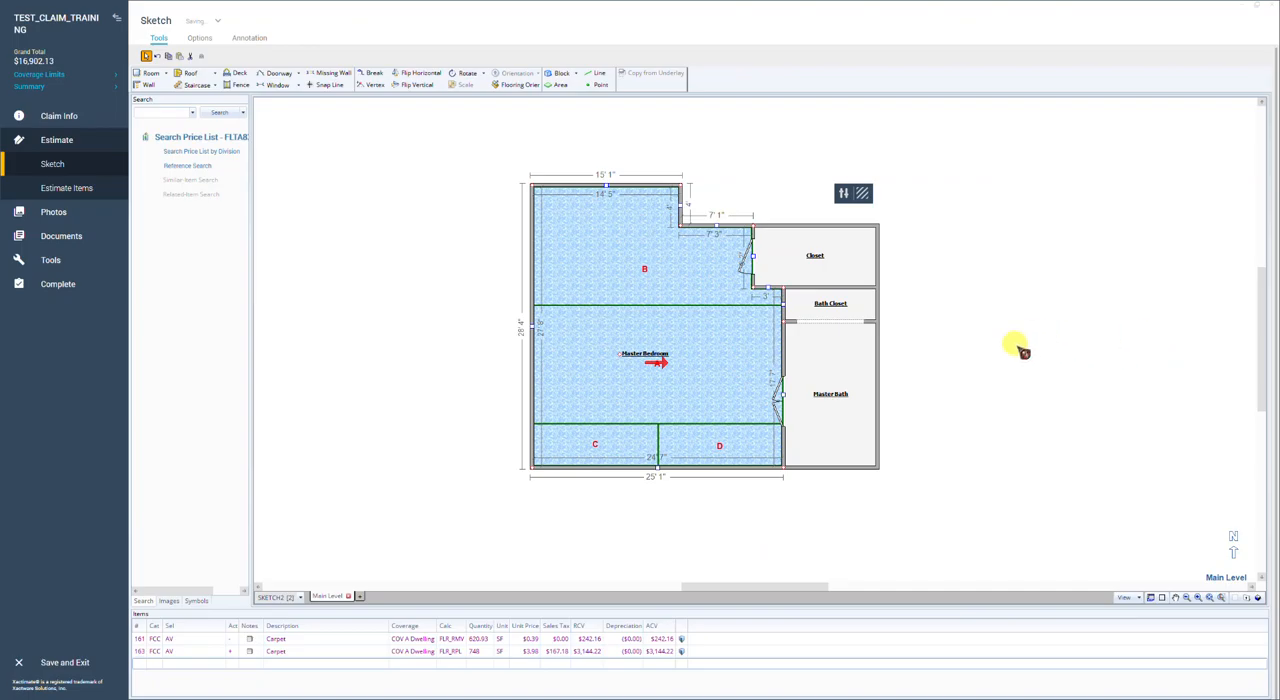
{"action": "left_click", "coordinate": [672, 373]}
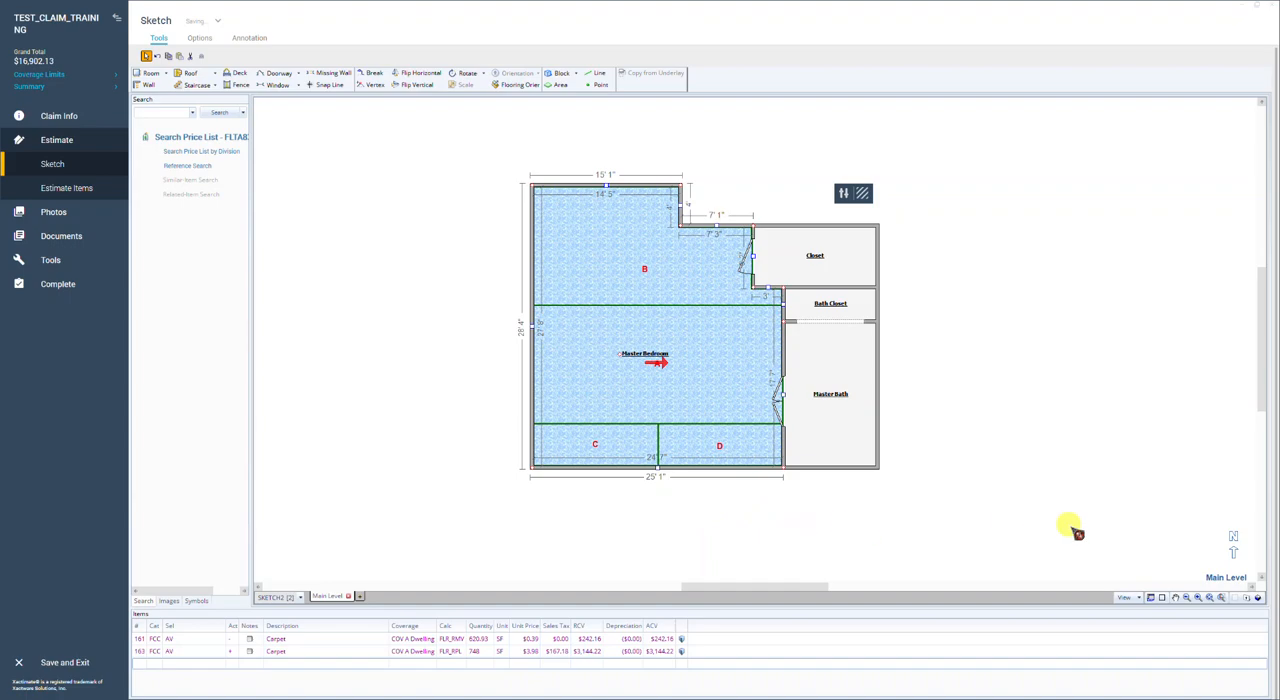
{"action": "left_click", "coordinate": [1152, 598]}
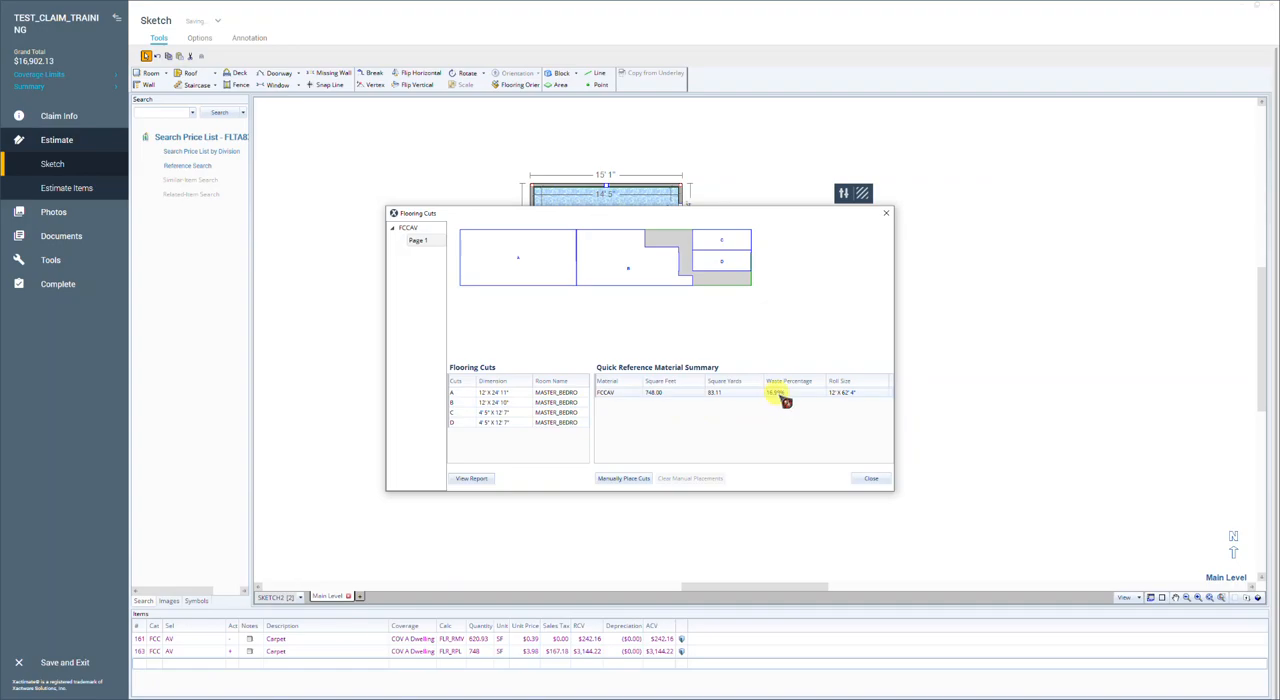
{"action": "left_click", "coordinate": [875, 479]}
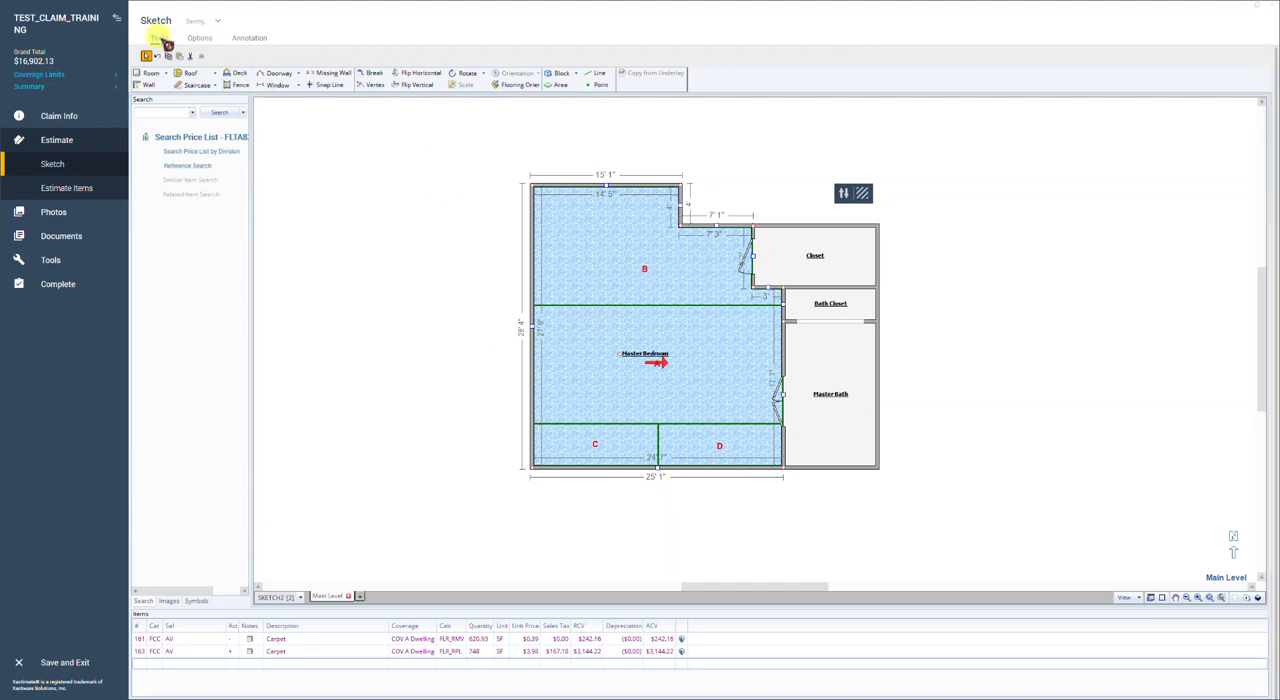
Step: Set the Master Bedroom carpet to run downward from the upper wall and check the waste percentage in its flooring cuts
{"action": "left_click", "coordinate": [517, 86]}
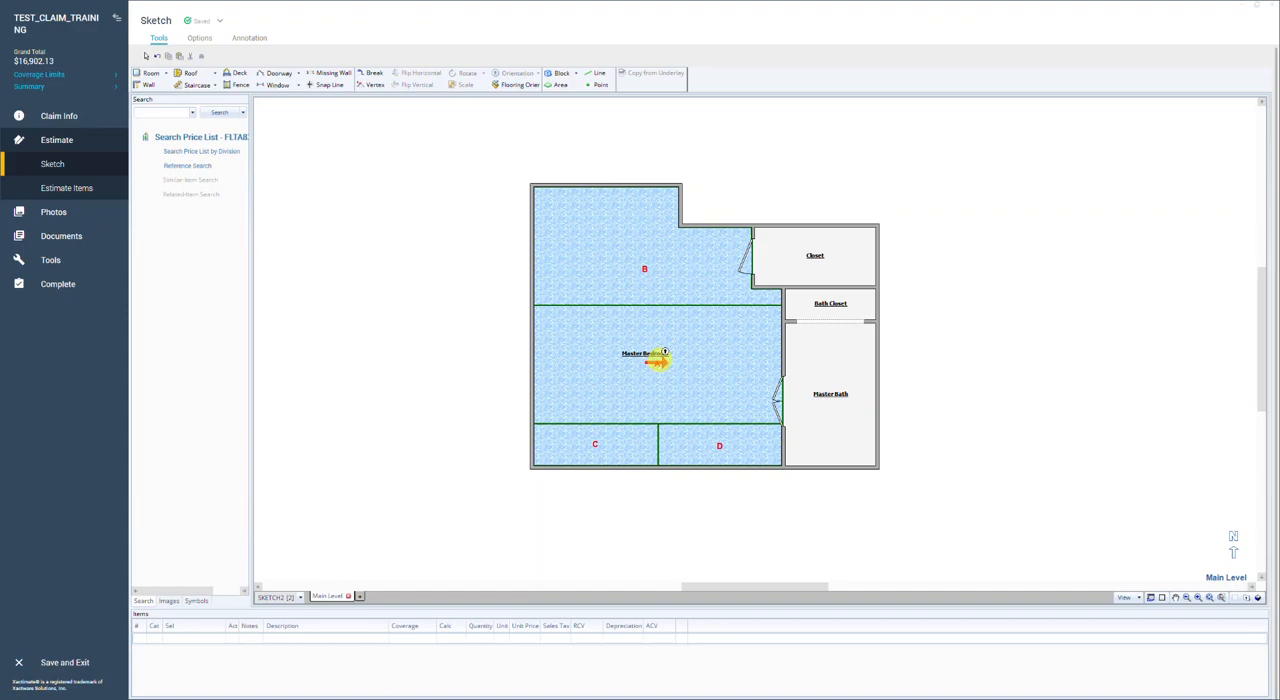
{"action": "left_click", "coordinate": [522, 86]}
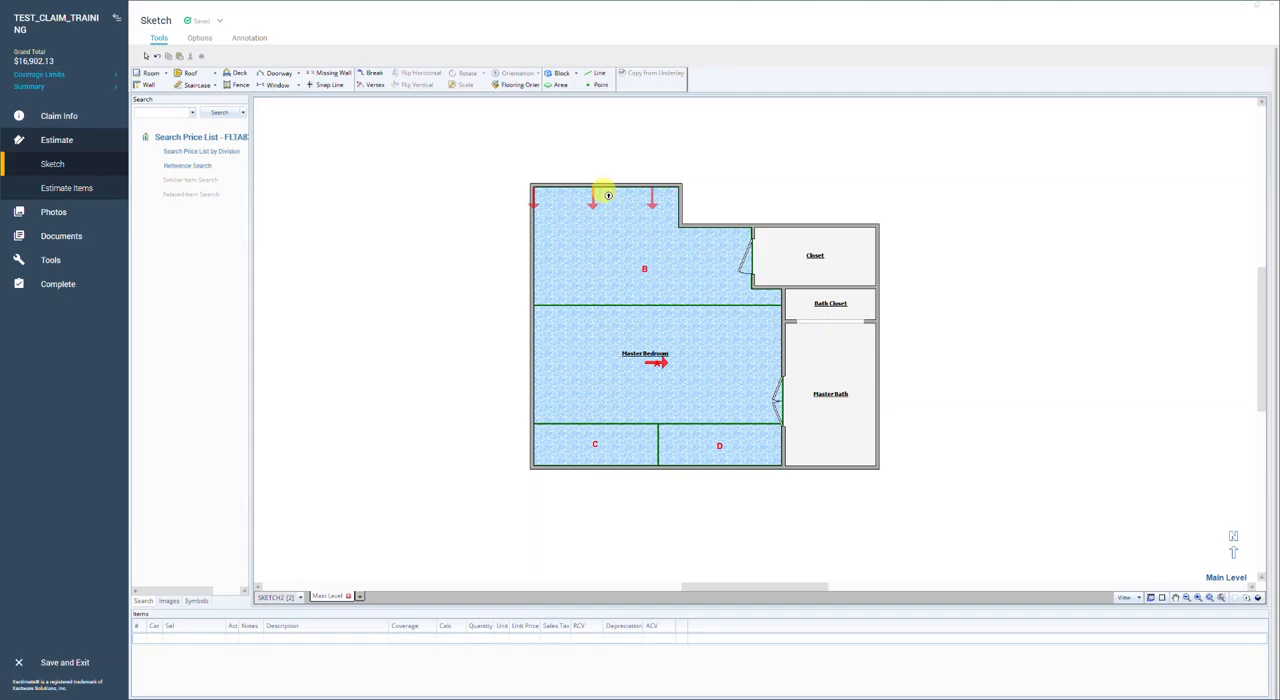
{"action": "left_click", "coordinate": [611, 198]}
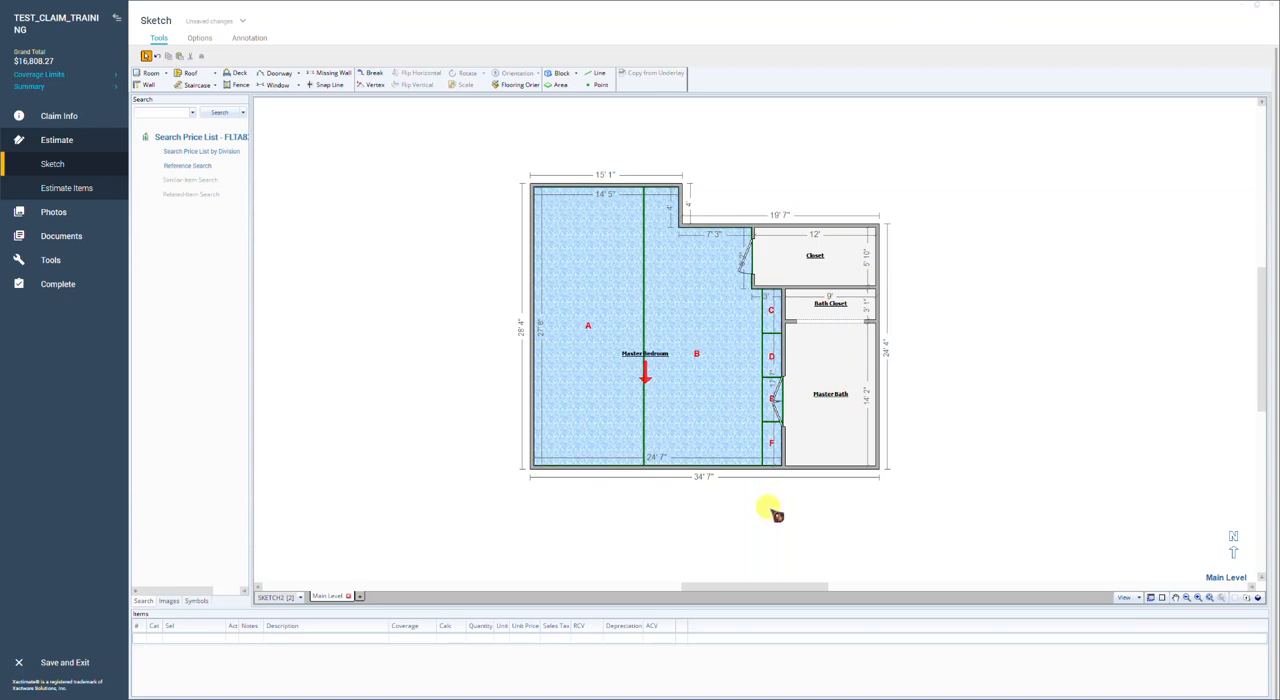
{"action": "left_click", "coordinate": [1151, 597]}
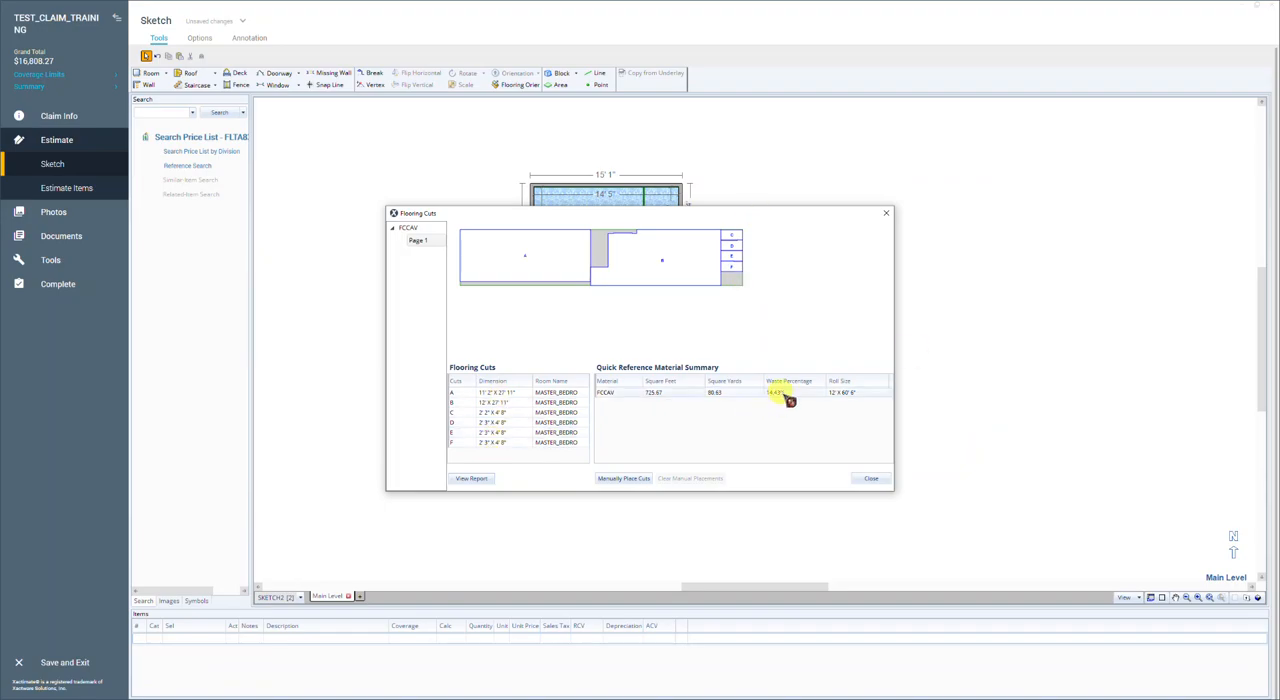
{"action": "left_click", "coordinate": [868, 479]}
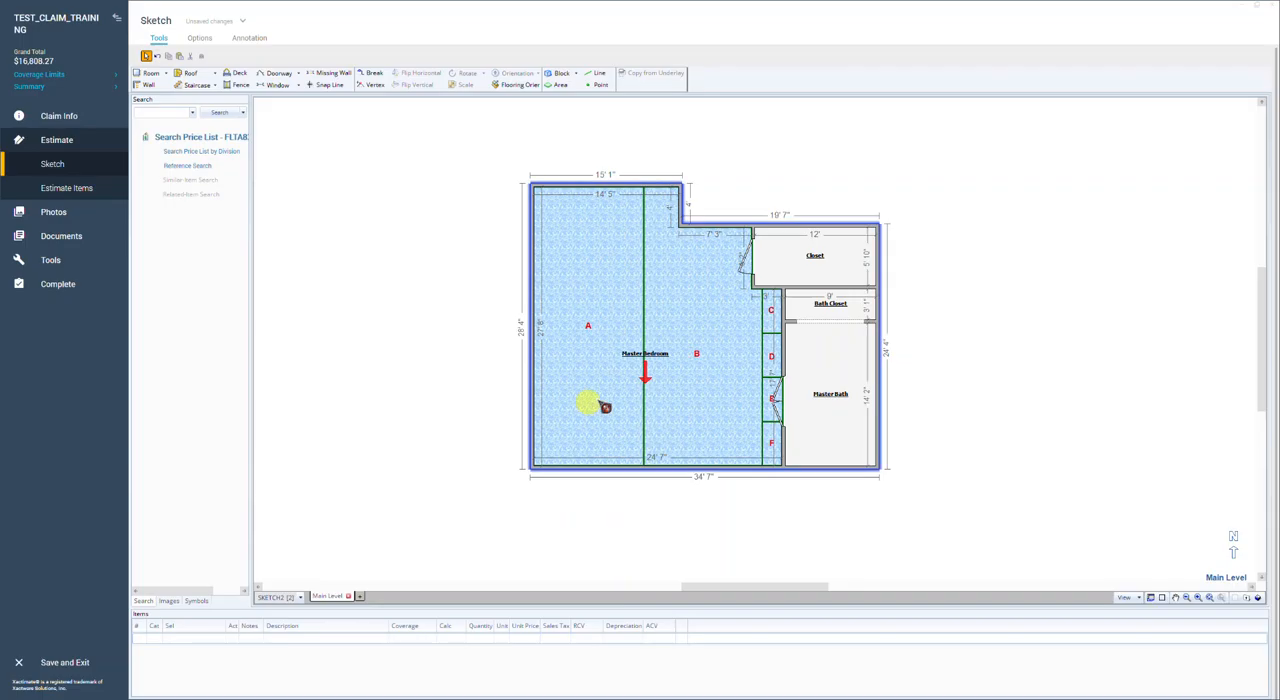
Step: Set the Master Bedroom carpet to run leftward from the wall shared with the Master Bath
{"action": "left_click", "coordinate": [600, 350]}
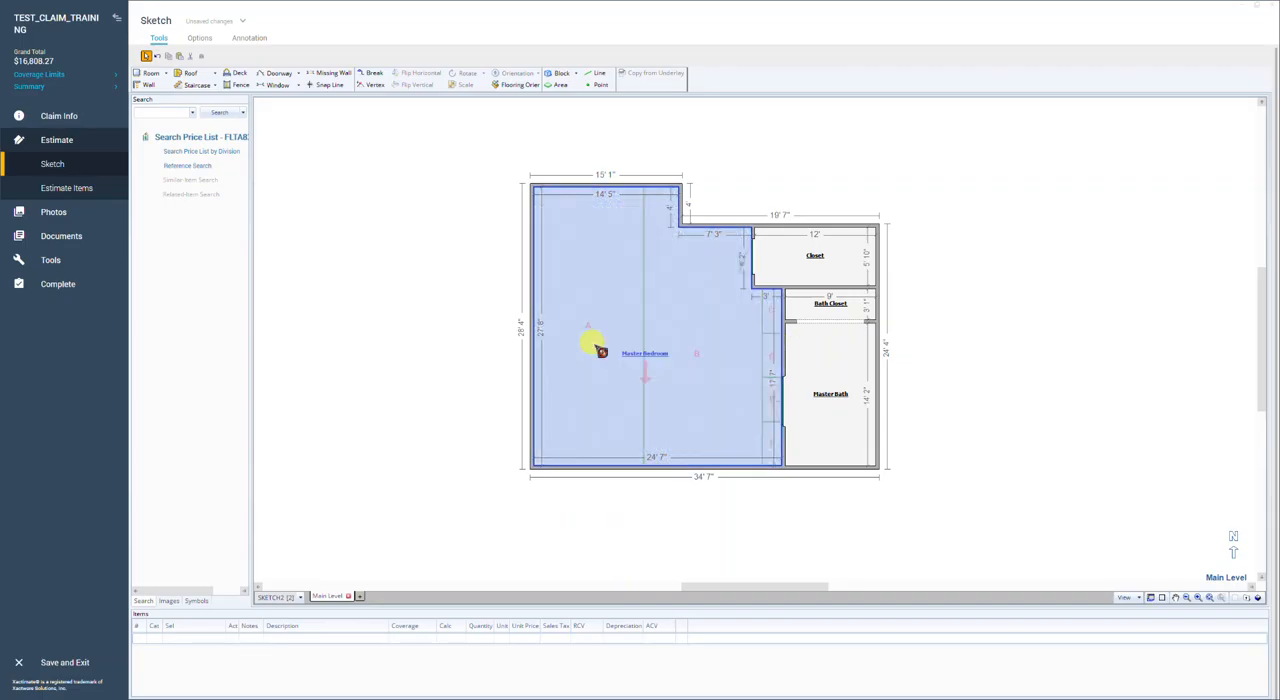
{"action": "left_click", "coordinate": [455, 268]}
{"action": "left_click", "coordinate": [520, 85]}
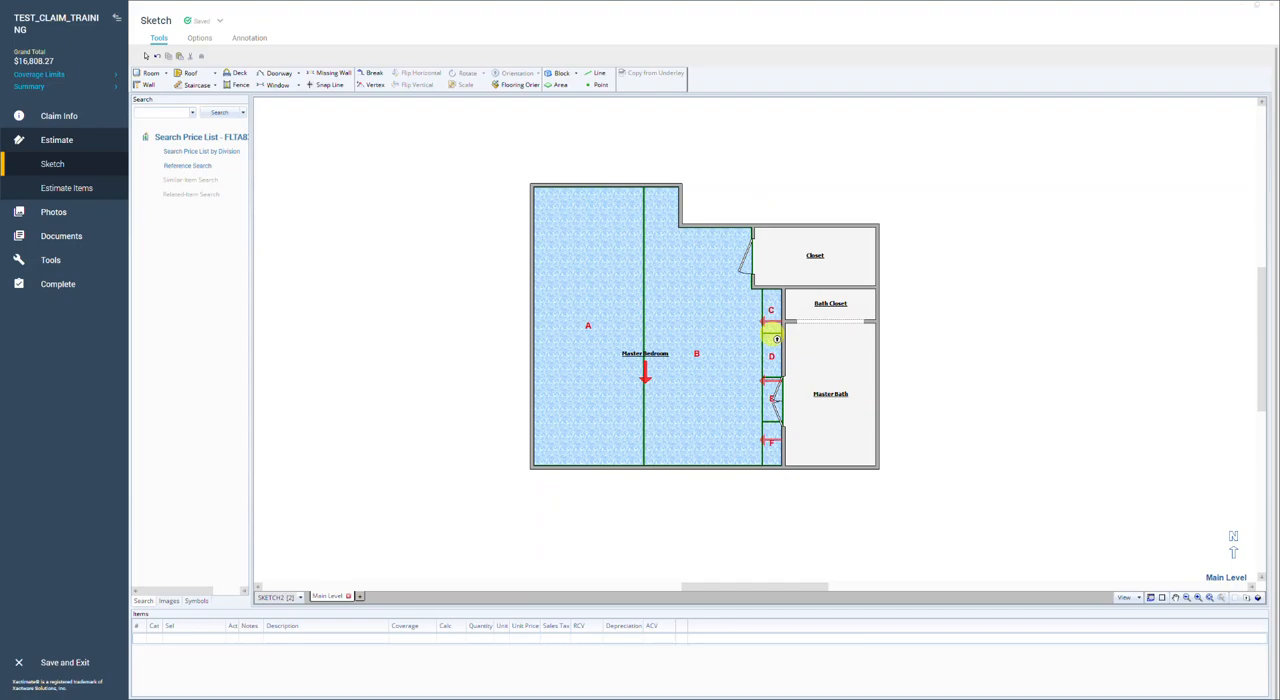
{"action": "left_click", "coordinate": [775, 340]}
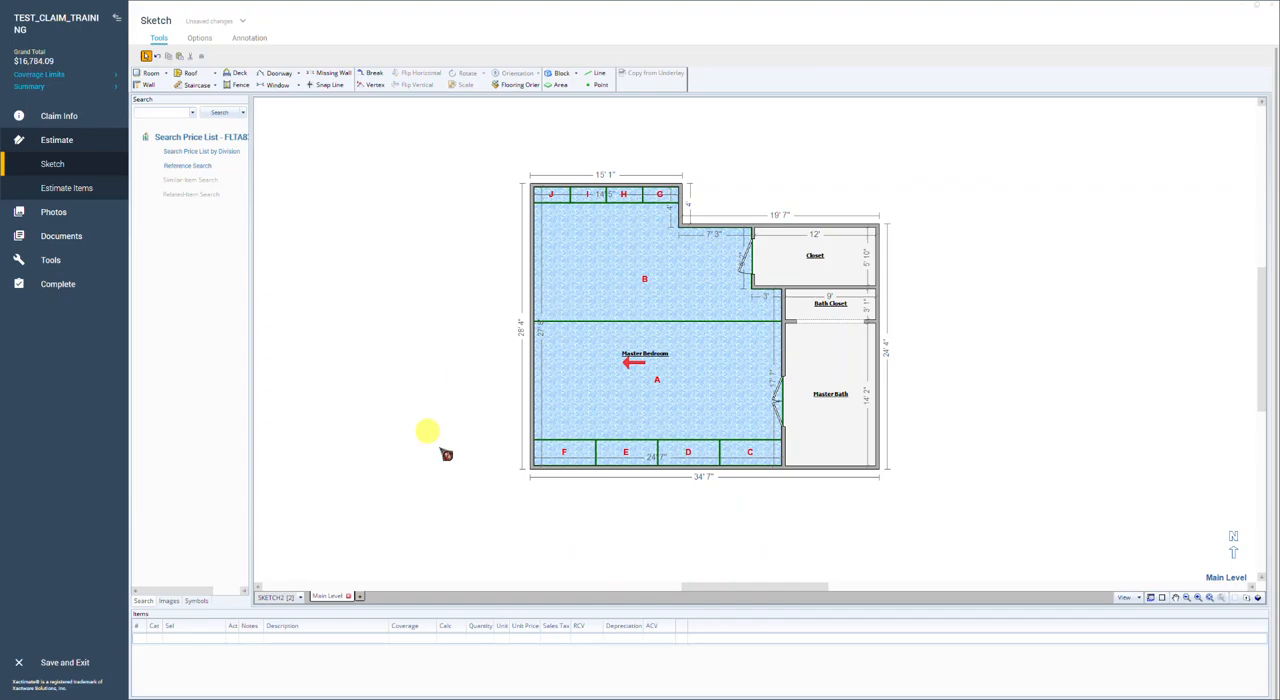
{"action": "left_click", "coordinate": [675, 461]}
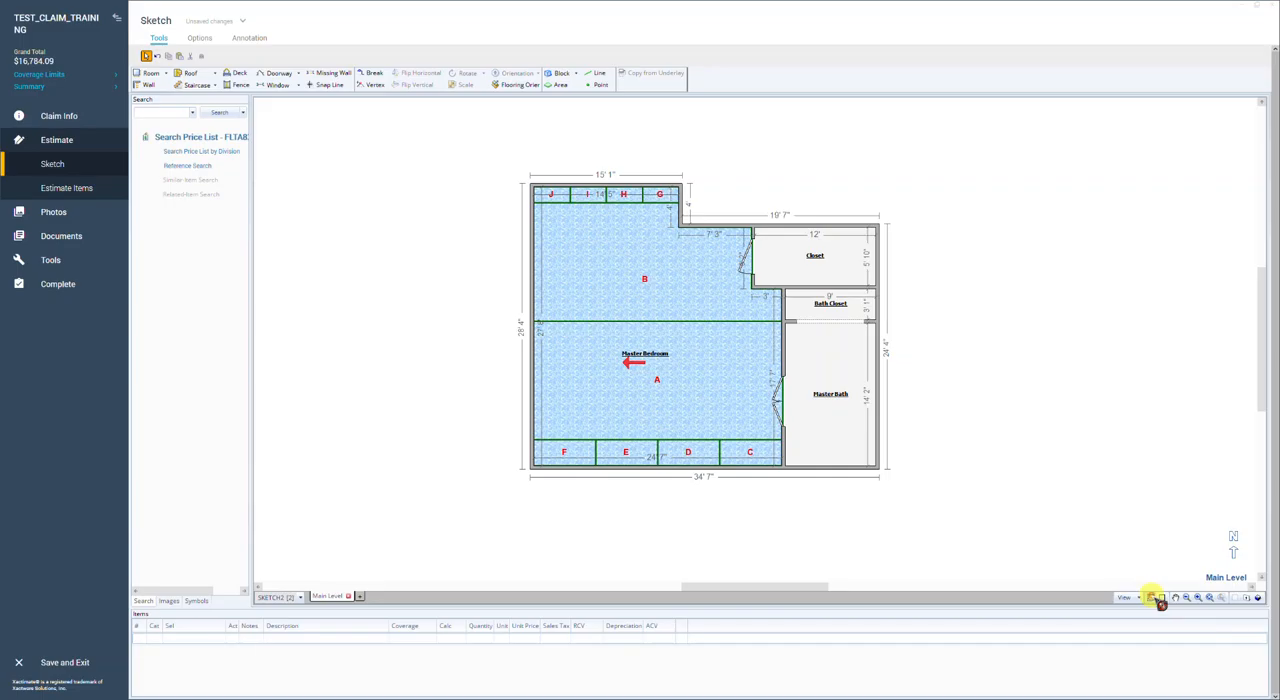
Step: Review the flooring cuts and waste percentage for the Master Bedroom carpet's leftward layout
{"action": "key", "text": "shift+q"}
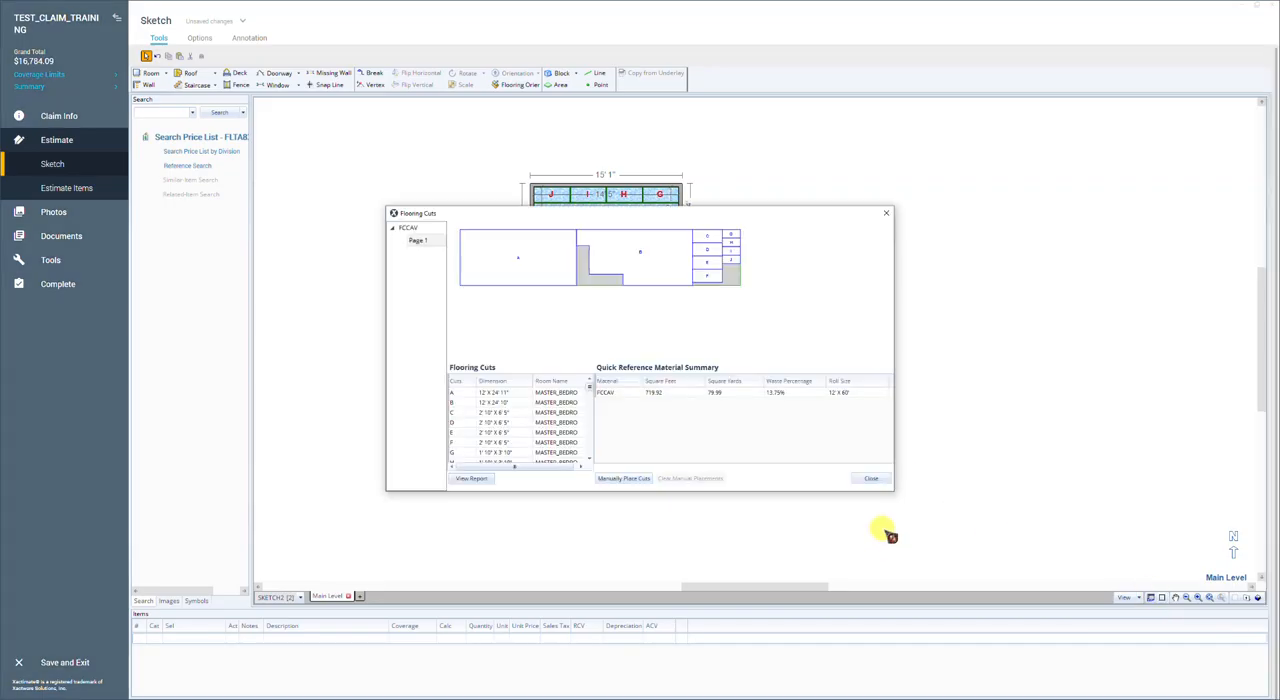
{"action": "left_click", "coordinate": [868, 479]}
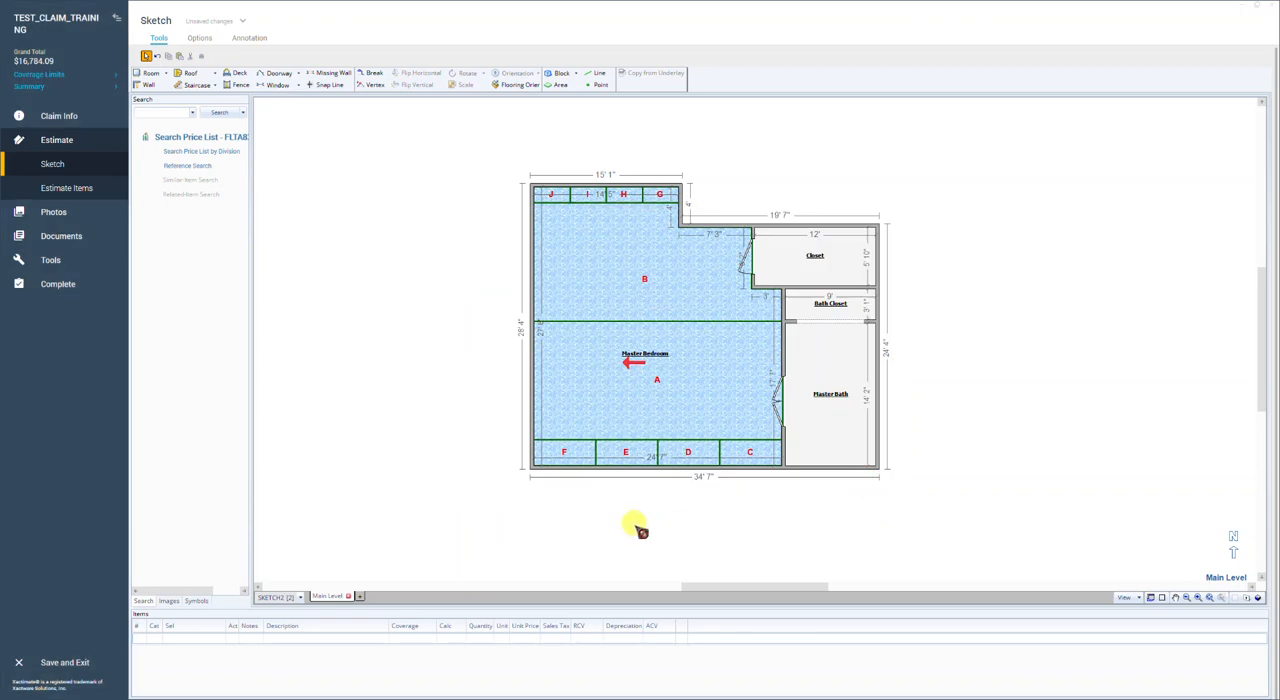
{"action": "left_click", "coordinate": [641, 451]}
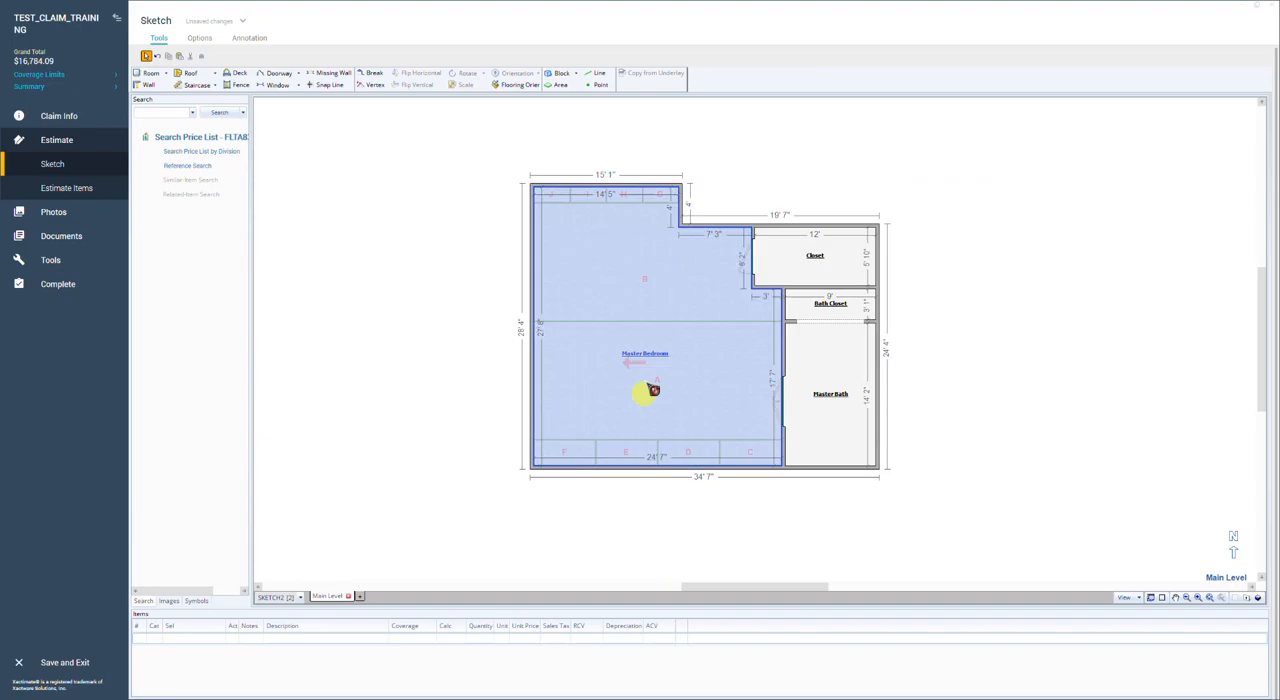
Step: Set the Master Bedroom carpet to run upward from the lower wall and check the waste percentage in its flooring cuts
{"action": "left_click", "coordinate": [522, 85]}
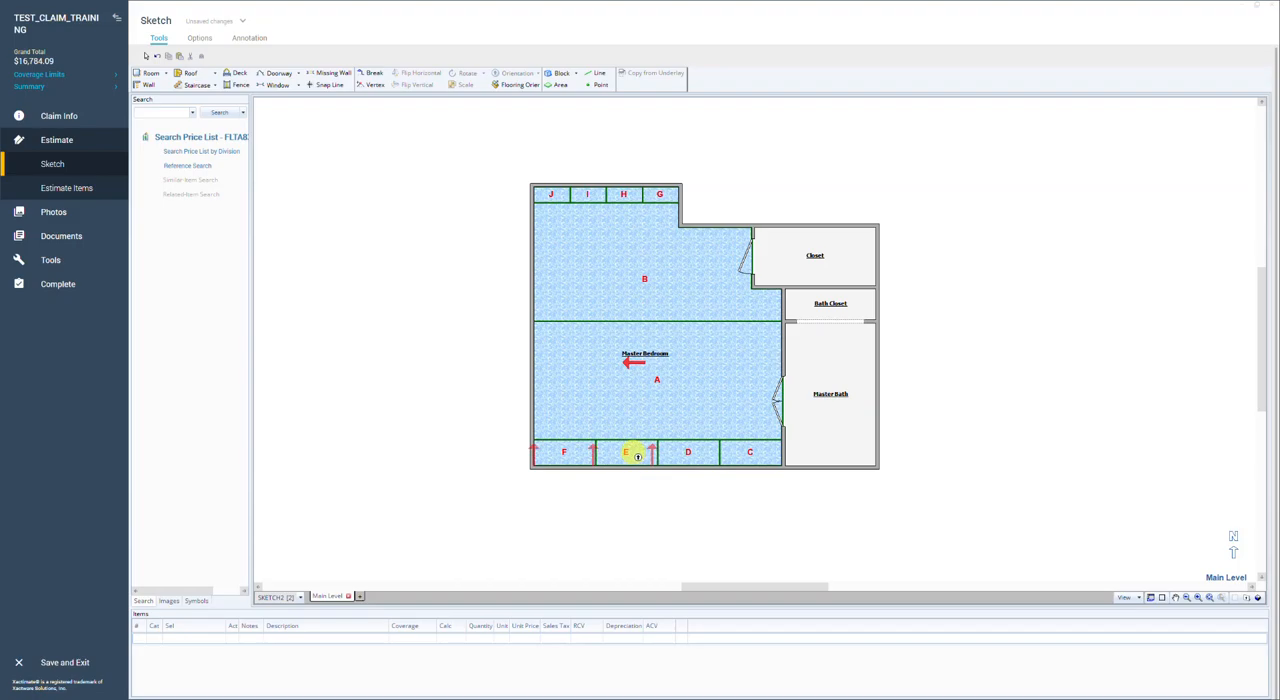
{"action": "left_click", "coordinate": [636, 455]}
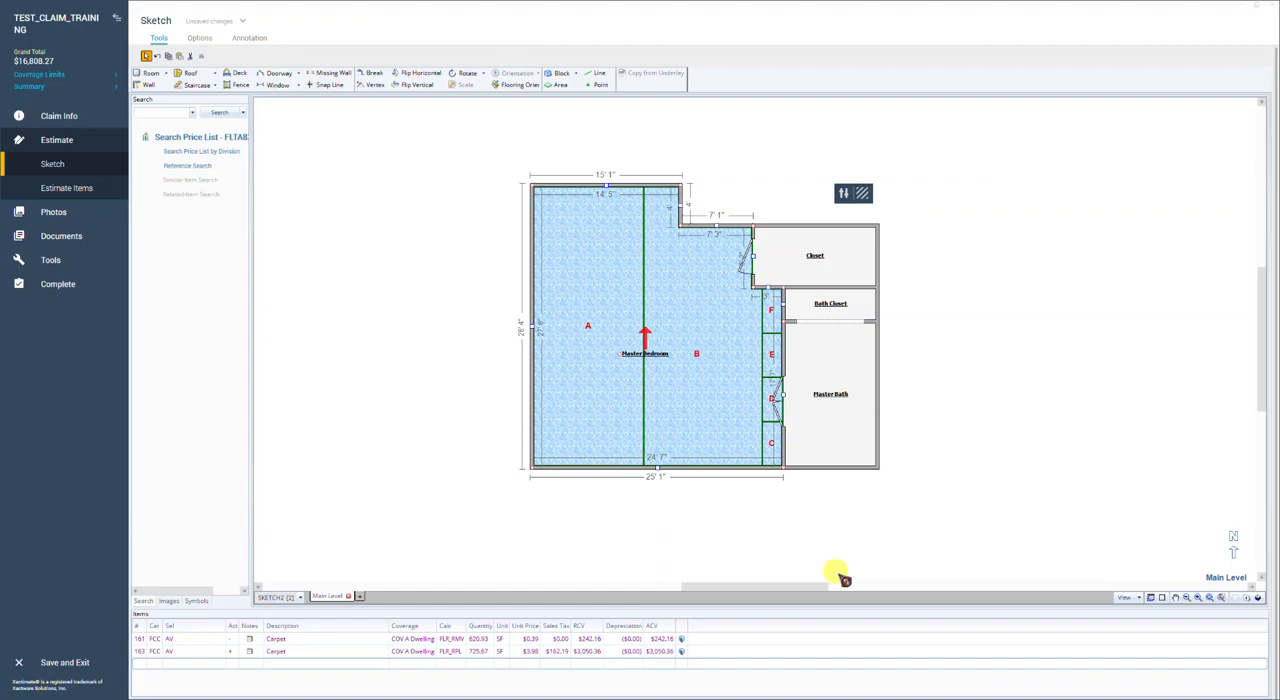
{"action": "left_click", "coordinate": [1160, 599]}
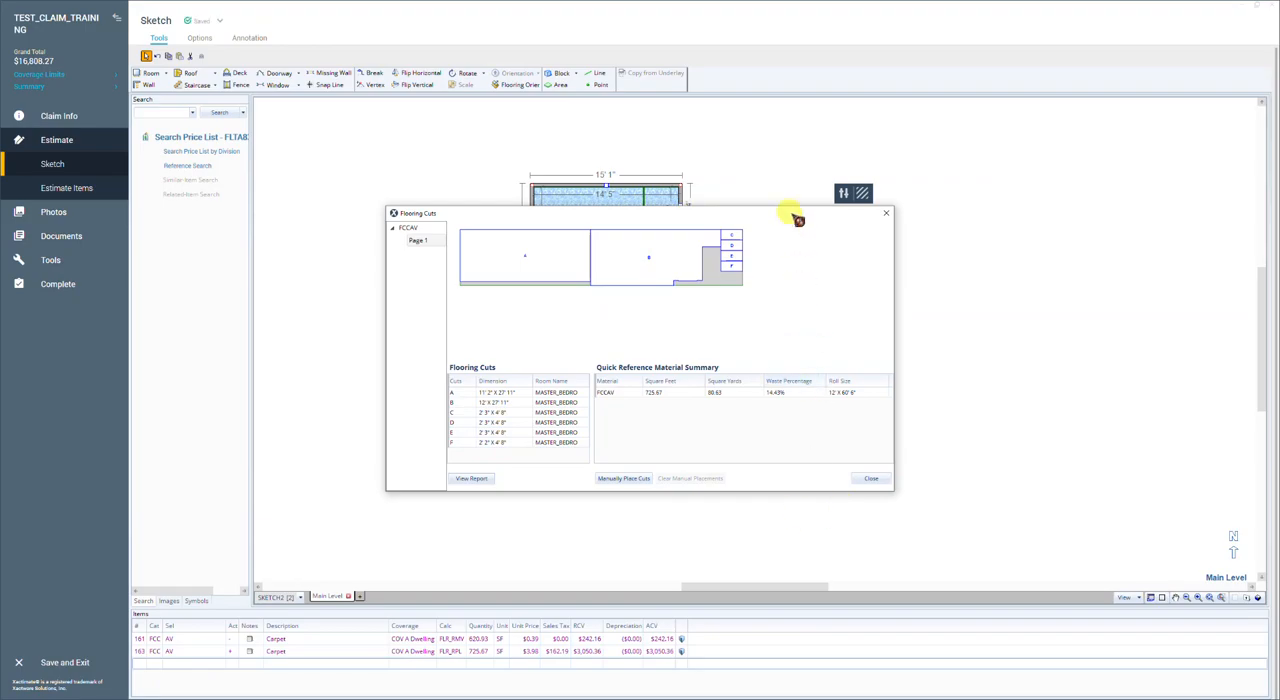
{"action": "left_click_drag", "start_coordinate": [797, 219], "coordinate": [837, 237]}
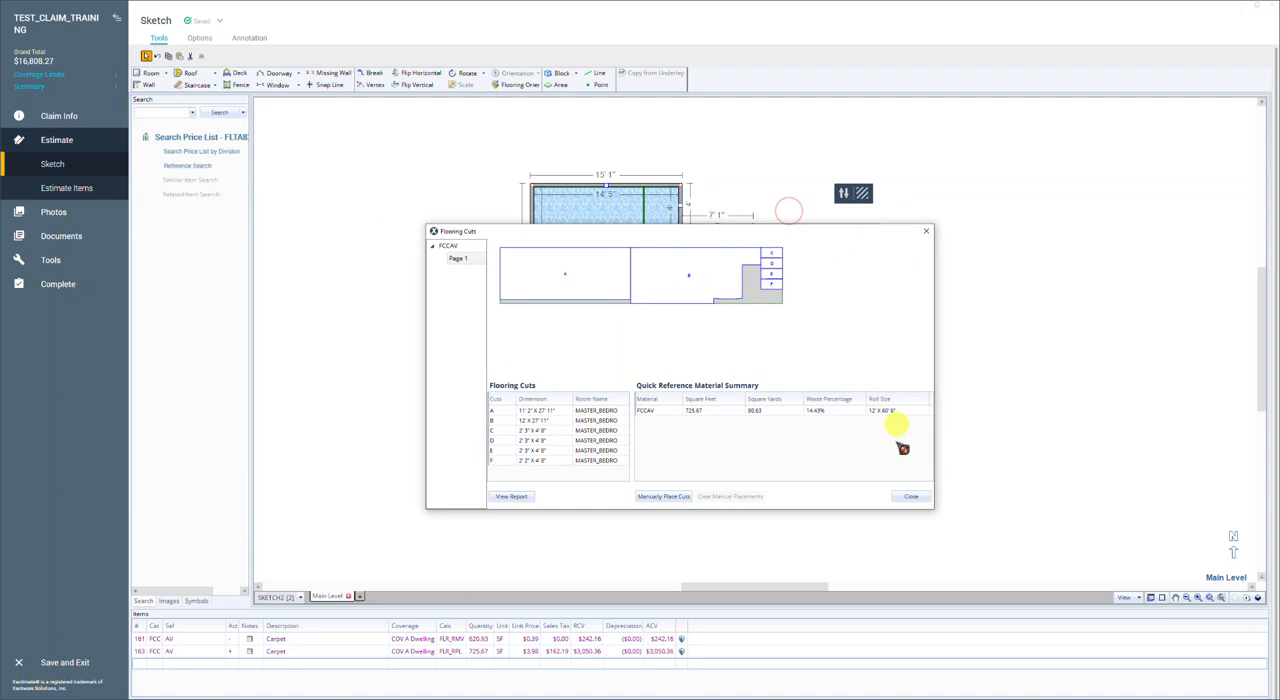
{"action": "left_click", "coordinate": [913, 497]}
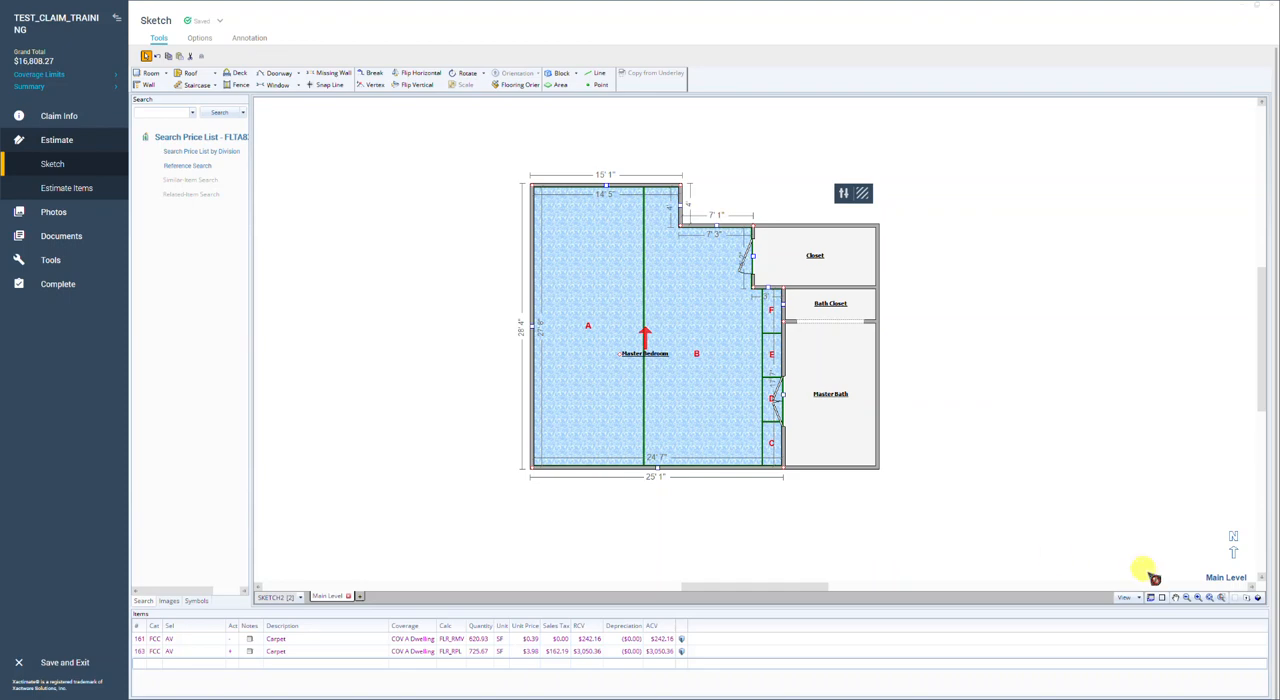
Step: Try the Master Bedroom carpet rightward from the left wall and downward from the upper wall, and check the downward layout's flooring cuts
{"action": "left_click", "coordinate": [520, 84]}
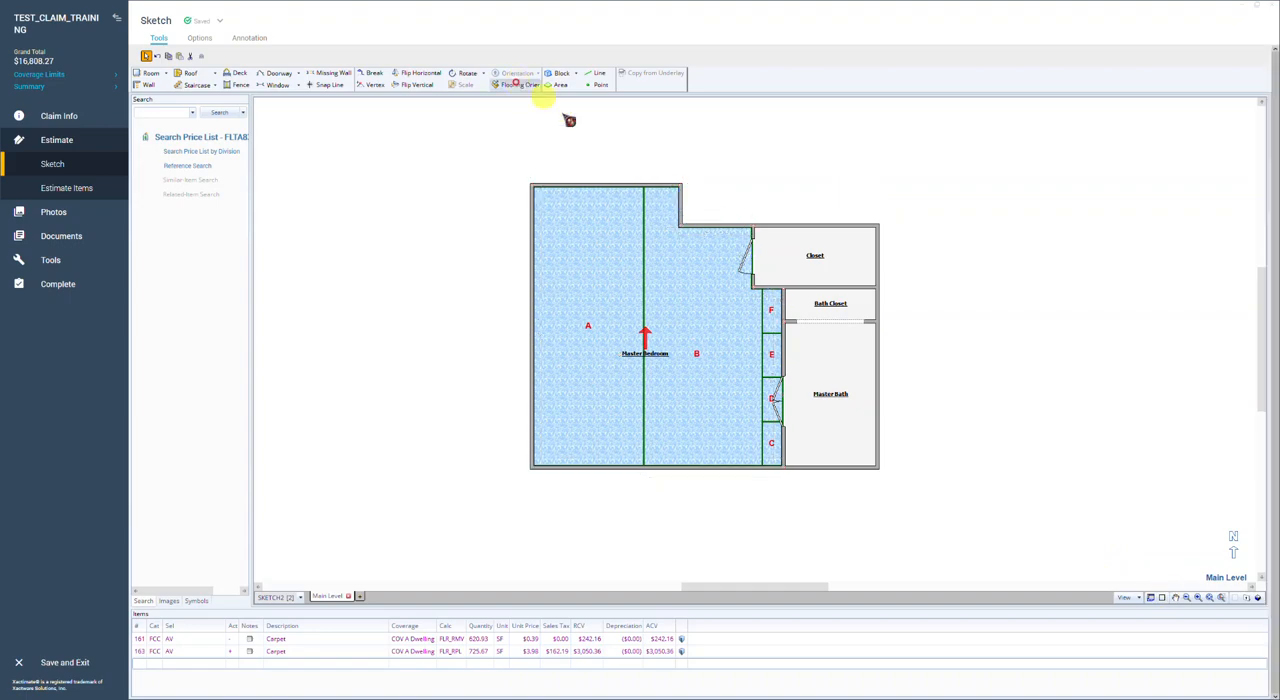
{"action": "left_click", "coordinate": [546, 271]}
{"action": "left_click", "coordinate": [521, 85]}
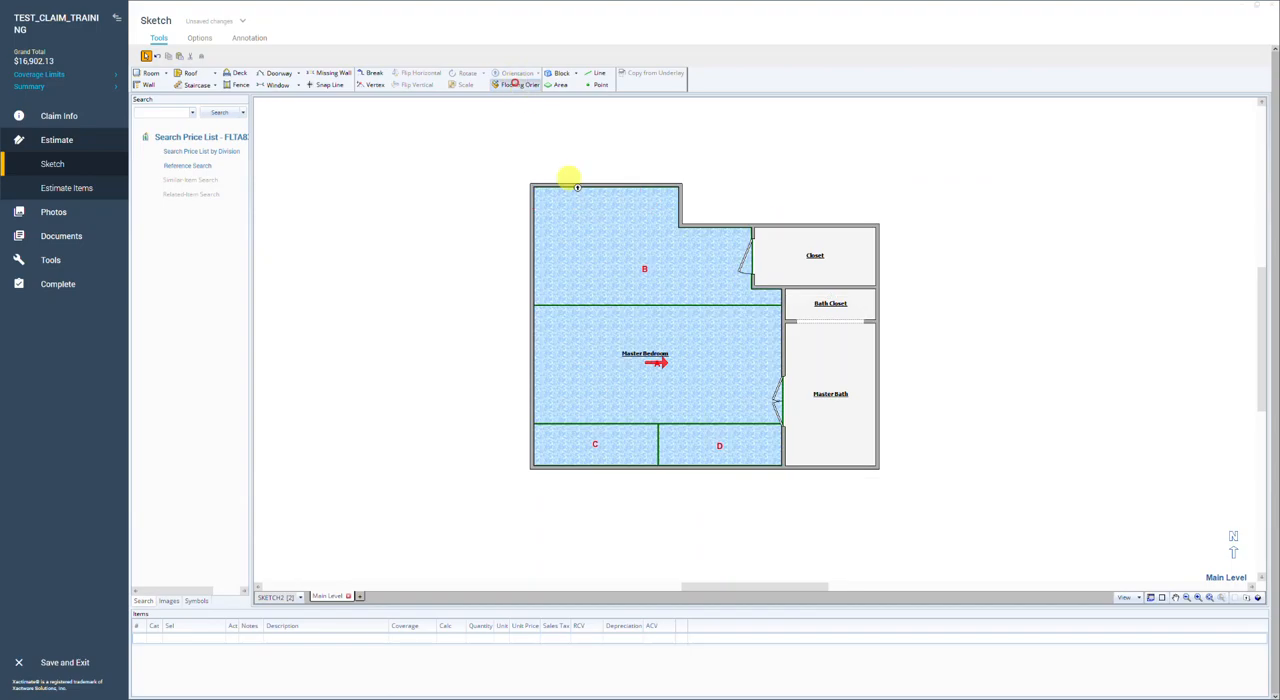
{"action": "left_click", "coordinate": [577, 192]}
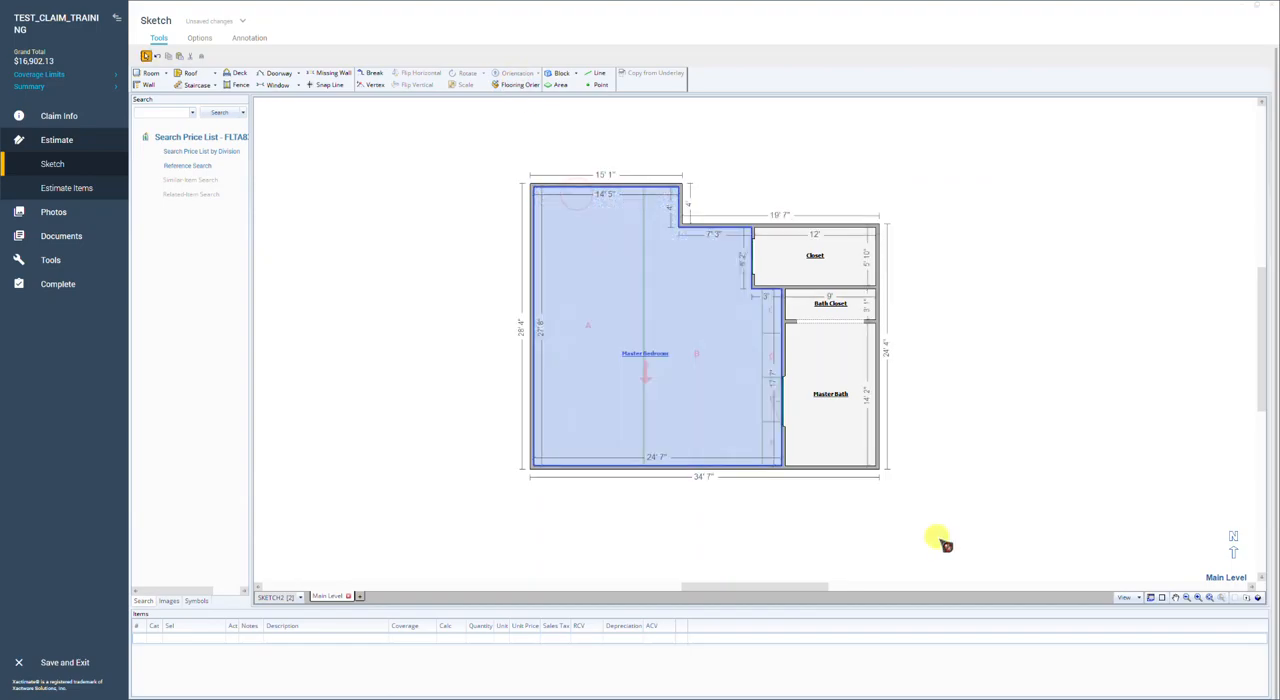
{"action": "left_click", "coordinate": [1150, 597]}
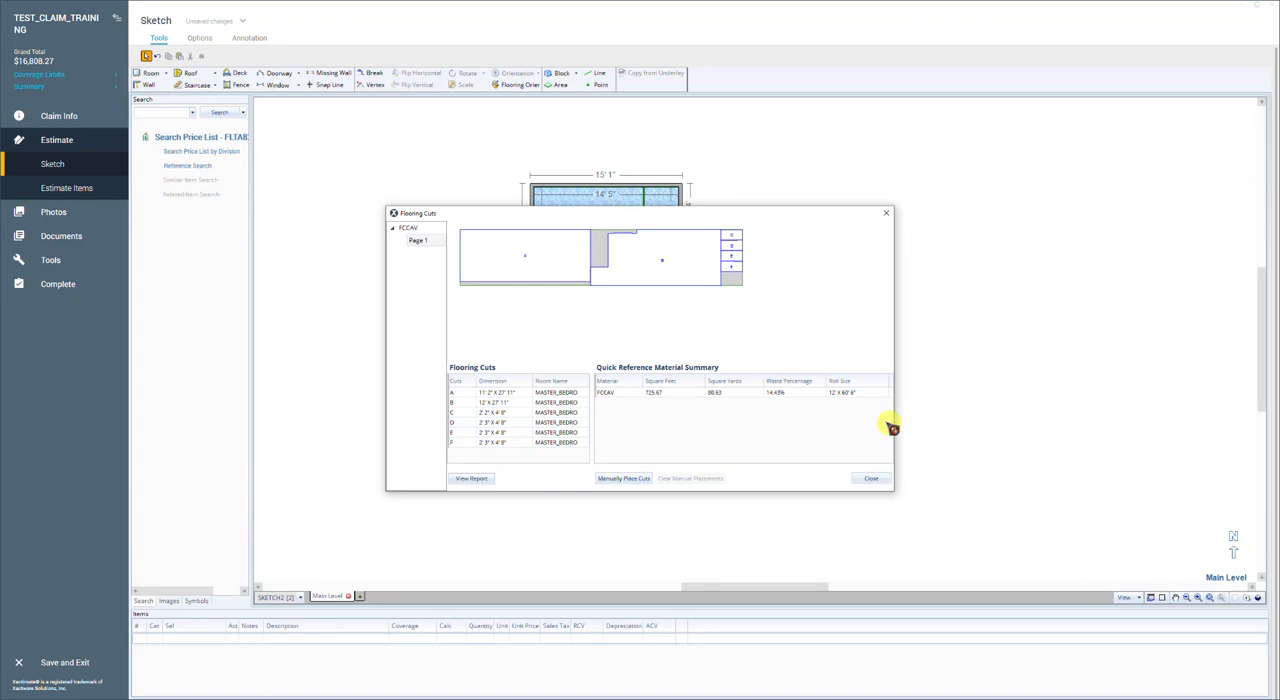
{"action": "left_click", "coordinate": [874, 479]}
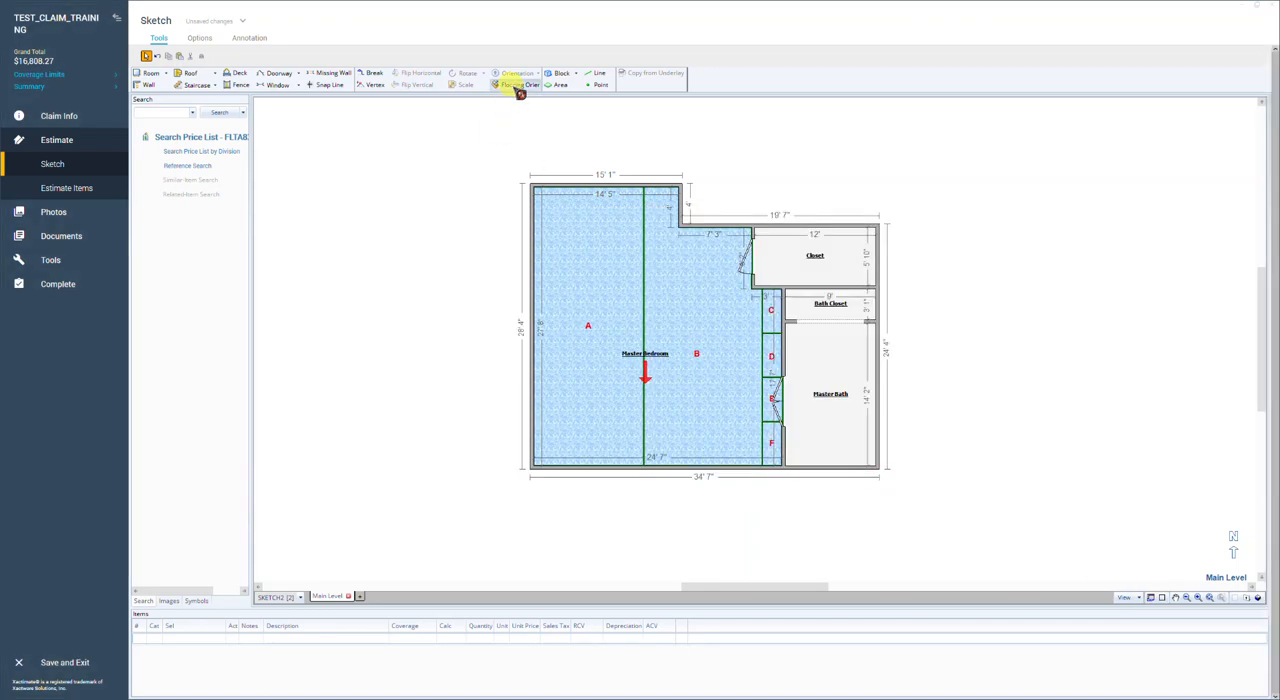
Step: Try running the Master Bedroom carpet downward from the short wall below the closet, and set it leftward from the Master Bath wall instead
{"action": "left_click", "coordinate": [518, 86]}
{"action": "left_click", "coordinate": [760, 302]}
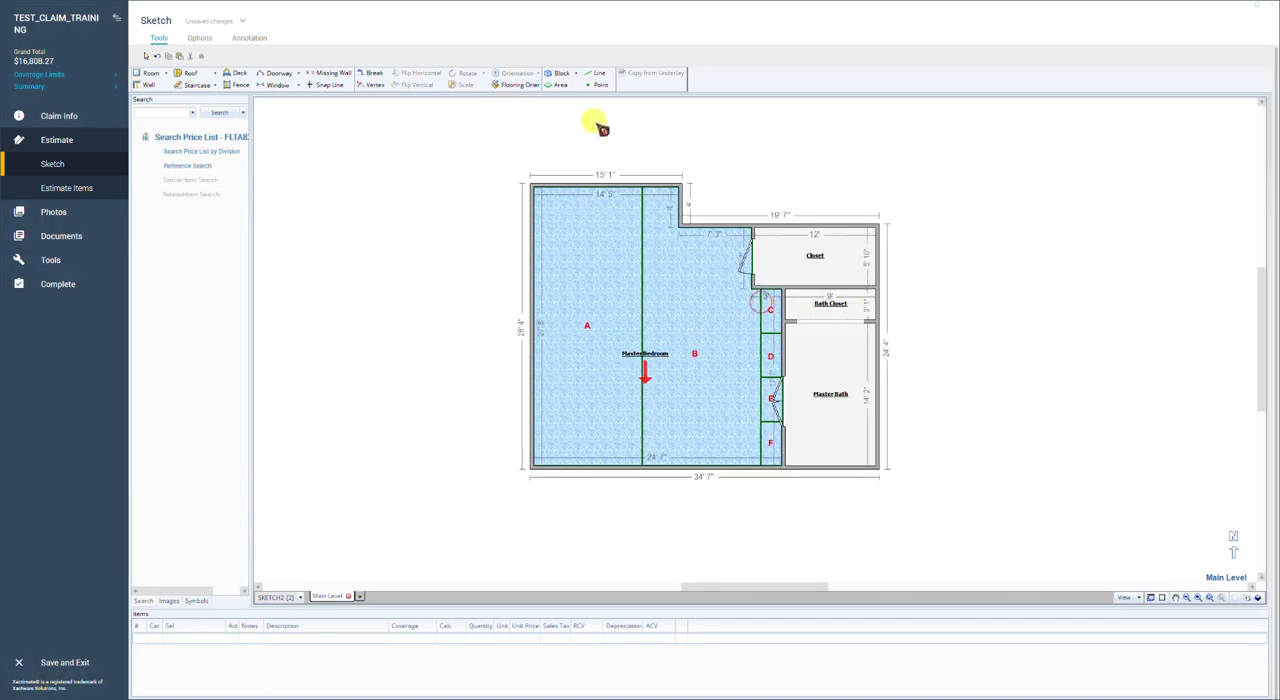
{"action": "left_click", "coordinate": [517, 86]}
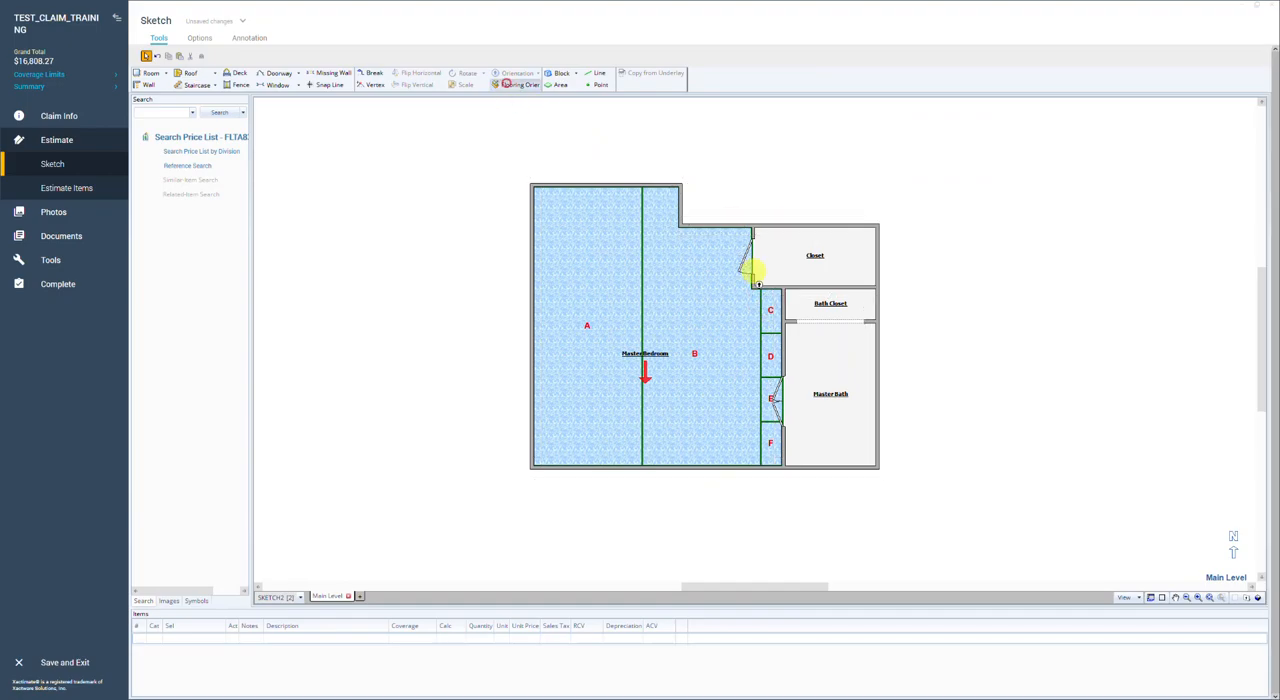
{"action": "left_click", "coordinate": [772, 341]}
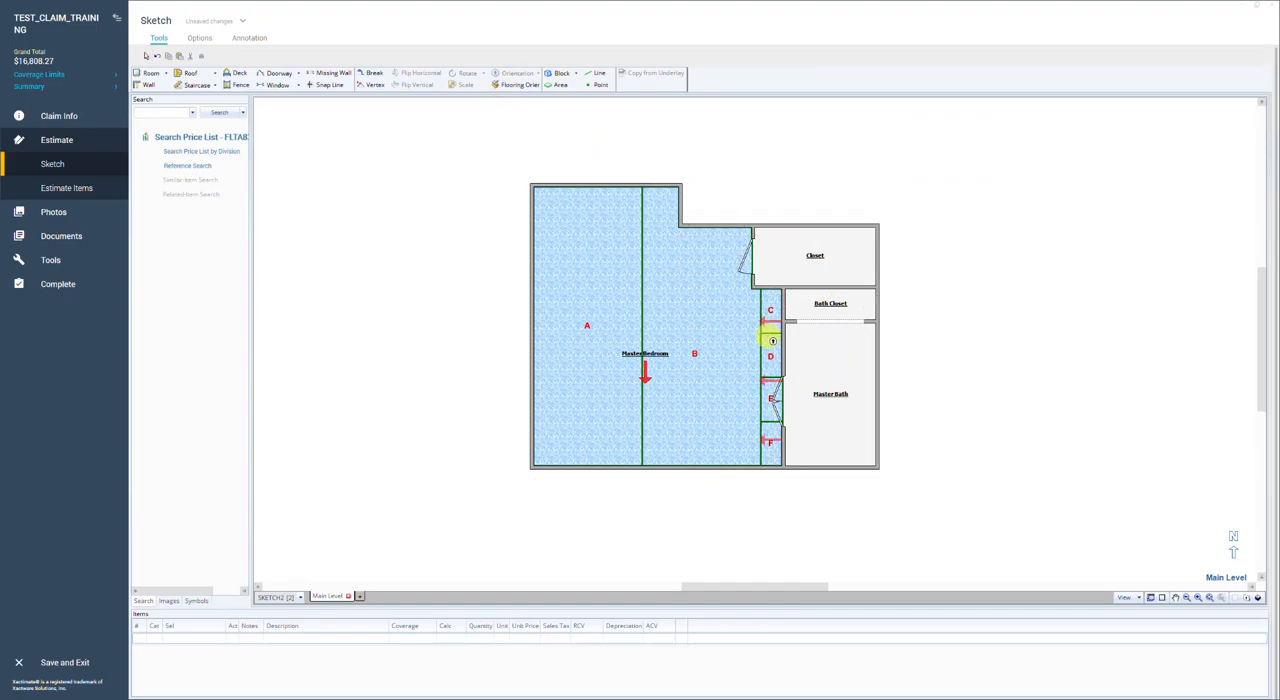
{"action": "left_click", "coordinate": [772, 341]}
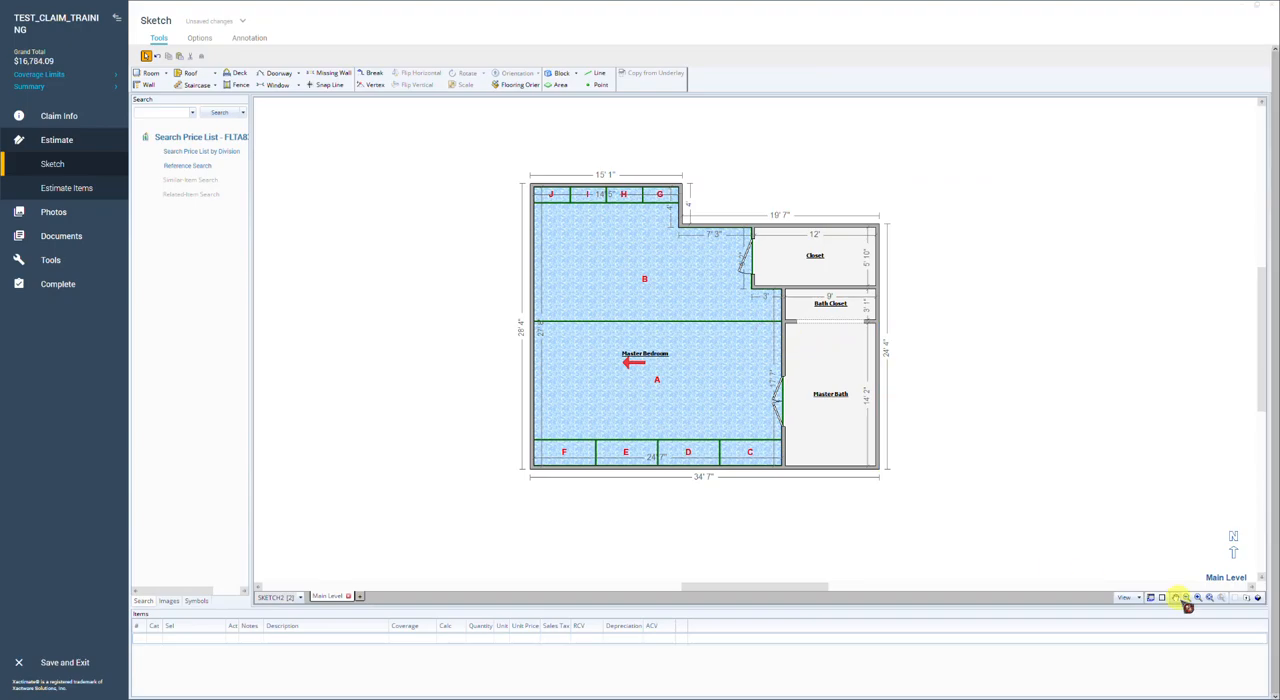
Step: Examine the flooring cuts layout, material summary and waste percentage of the leftward carpet beside the Master Bedroom sketch
{"action": "left_click", "coordinate": [1151, 598]}
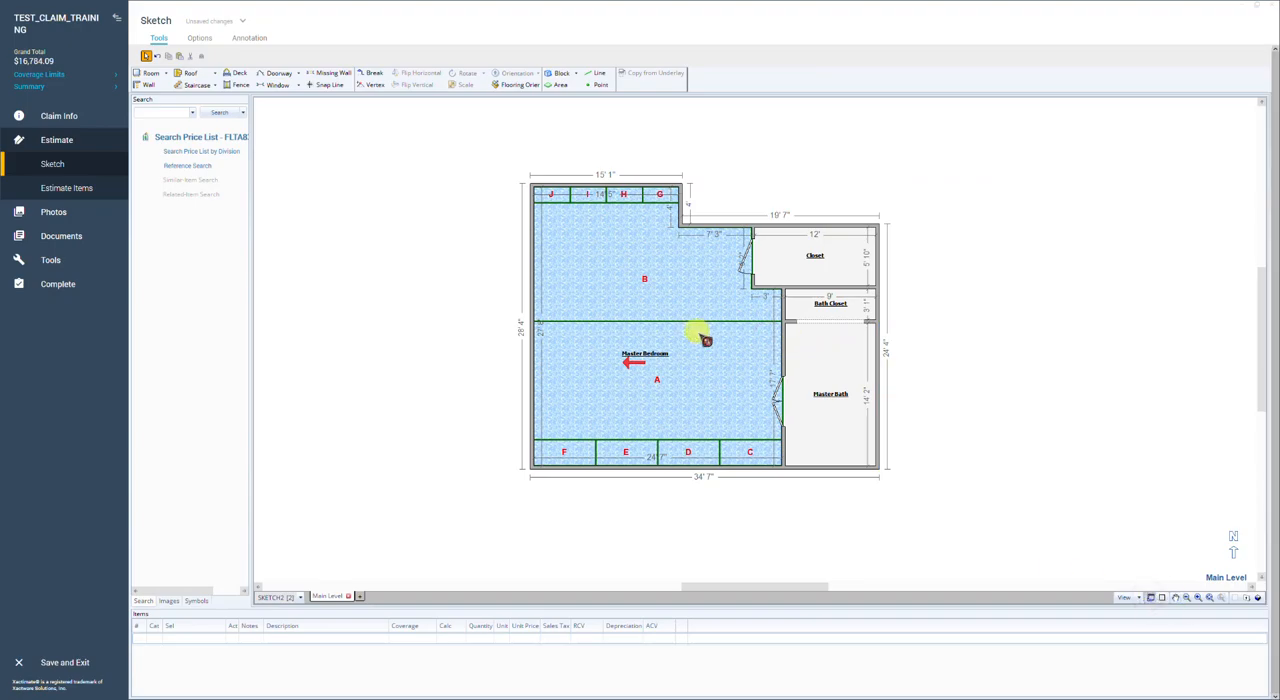
{"action": "double_click", "coordinate": [768, 392]}
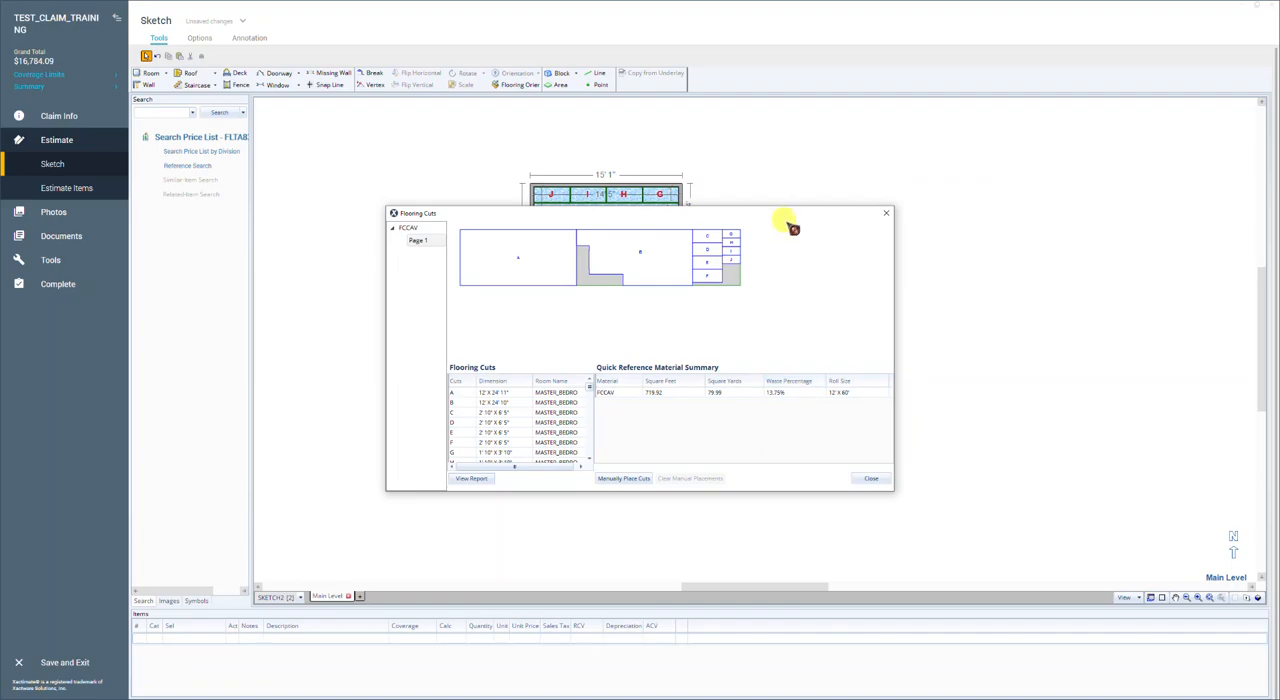
{"action": "left_click_drag", "start_coordinate": [790, 225], "coordinate": [1123, 26]}
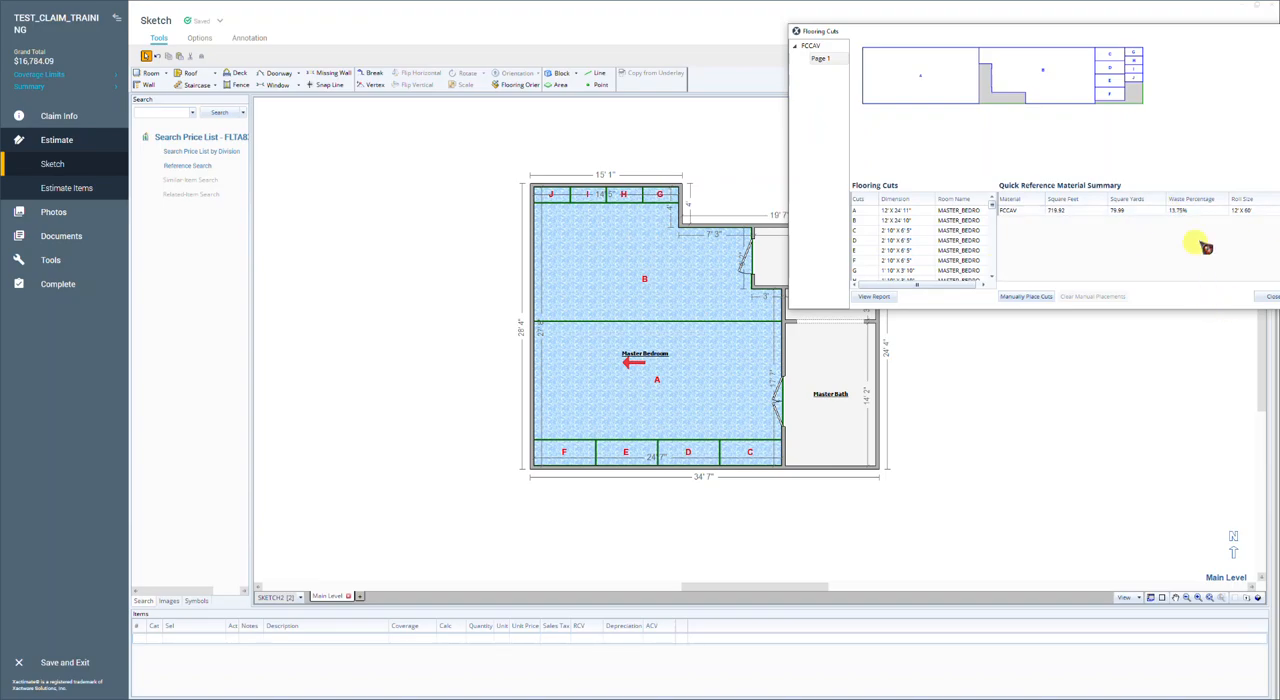
{"action": "left_click_drag", "start_coordinate": [1200, 31], "coordinate": [1162, 41]}
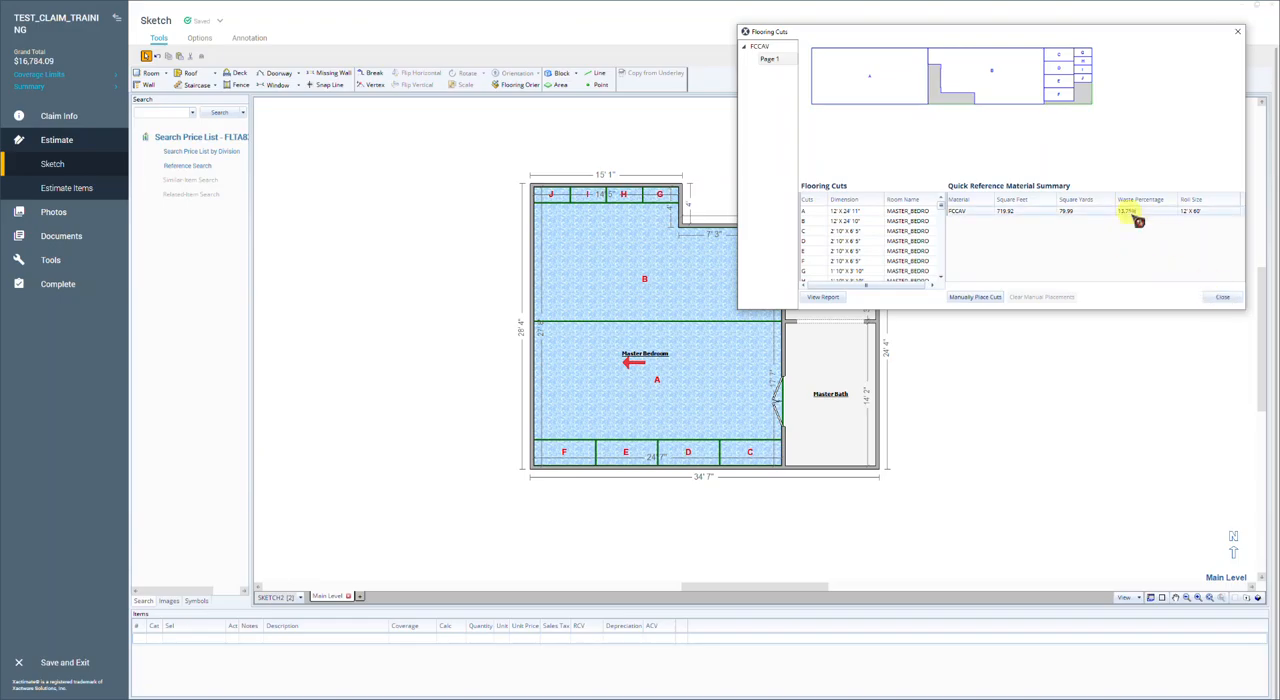
{"action": "left_click", "coordinate": [1221, 298]}
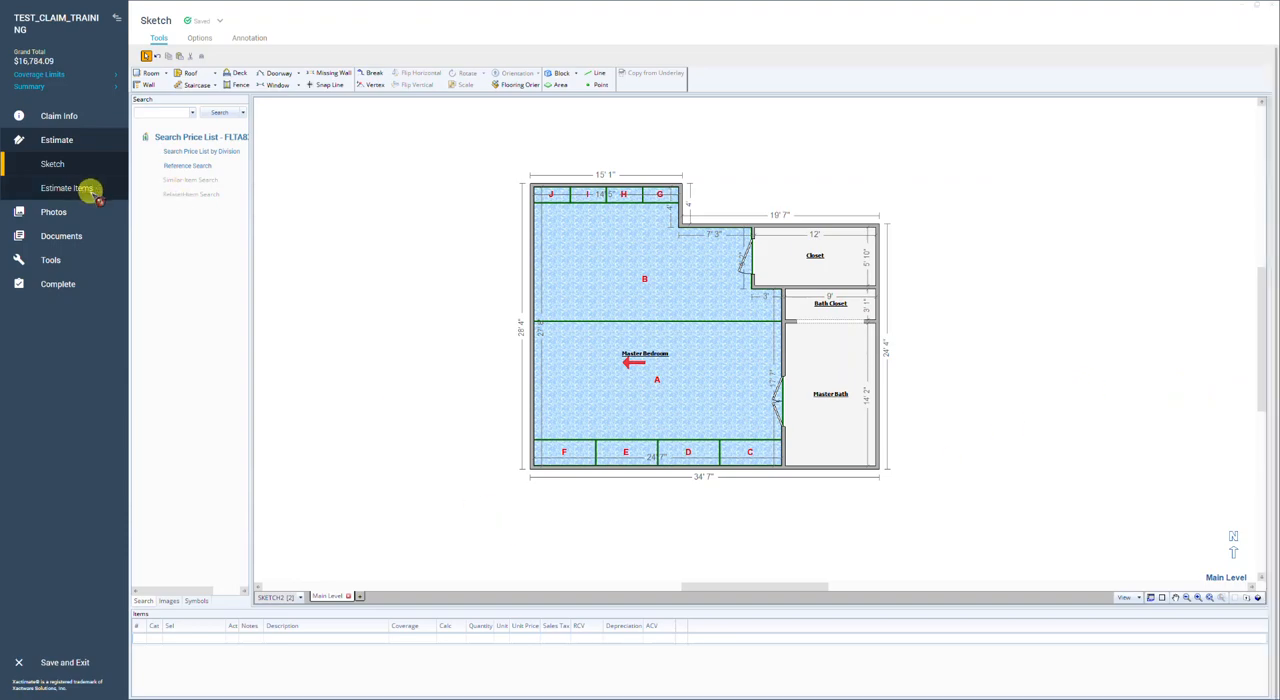
Step: Review the carpet removal and replacement line items of the Master Bedroom under SKETCH2 in the estimate items
{"action": "left_click", "coordinate": [643, 312]}
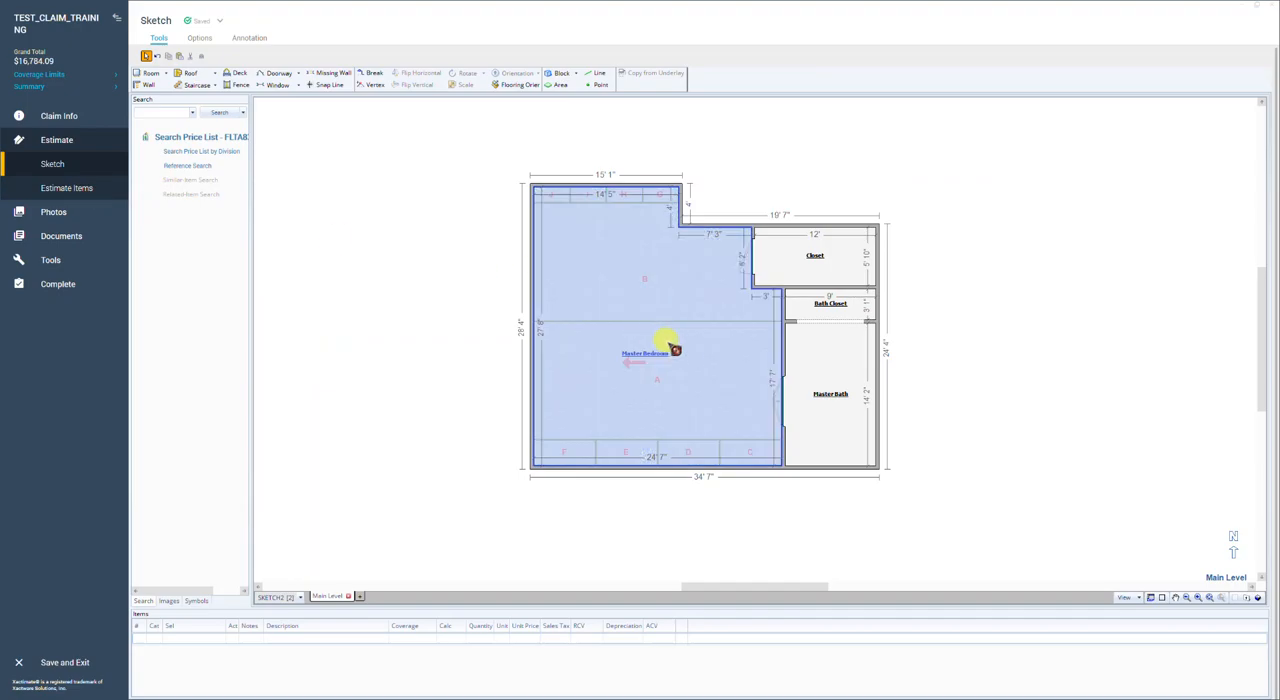
{"action": "left_click", "coordinate": [490, 325]}
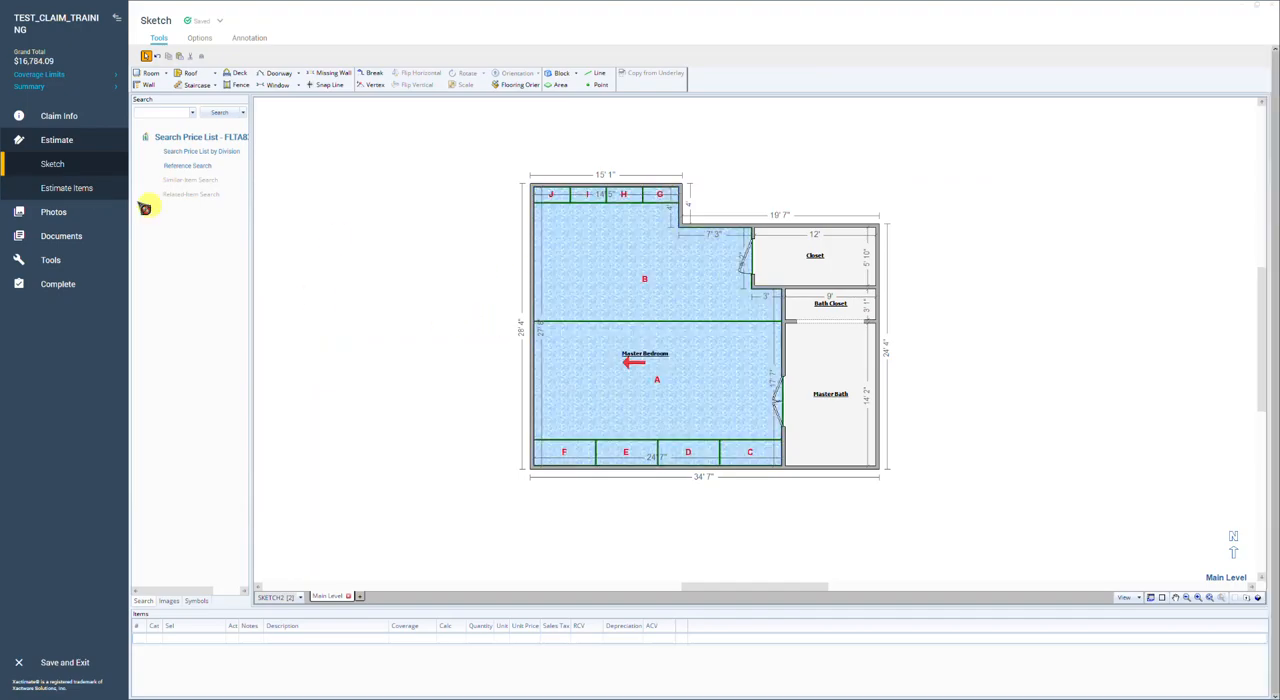
{"action": "left_click", "coordinate": [72, 190]}
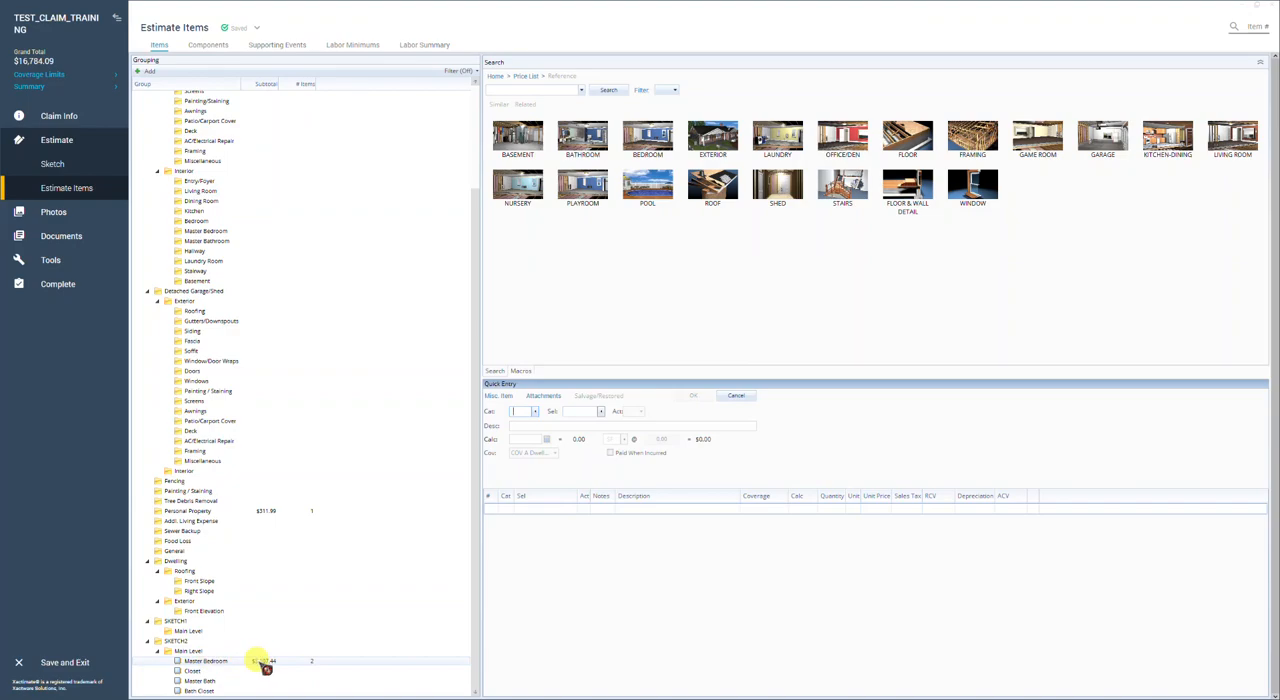
{"action": "left_click", "coordinate": [258, 661]}
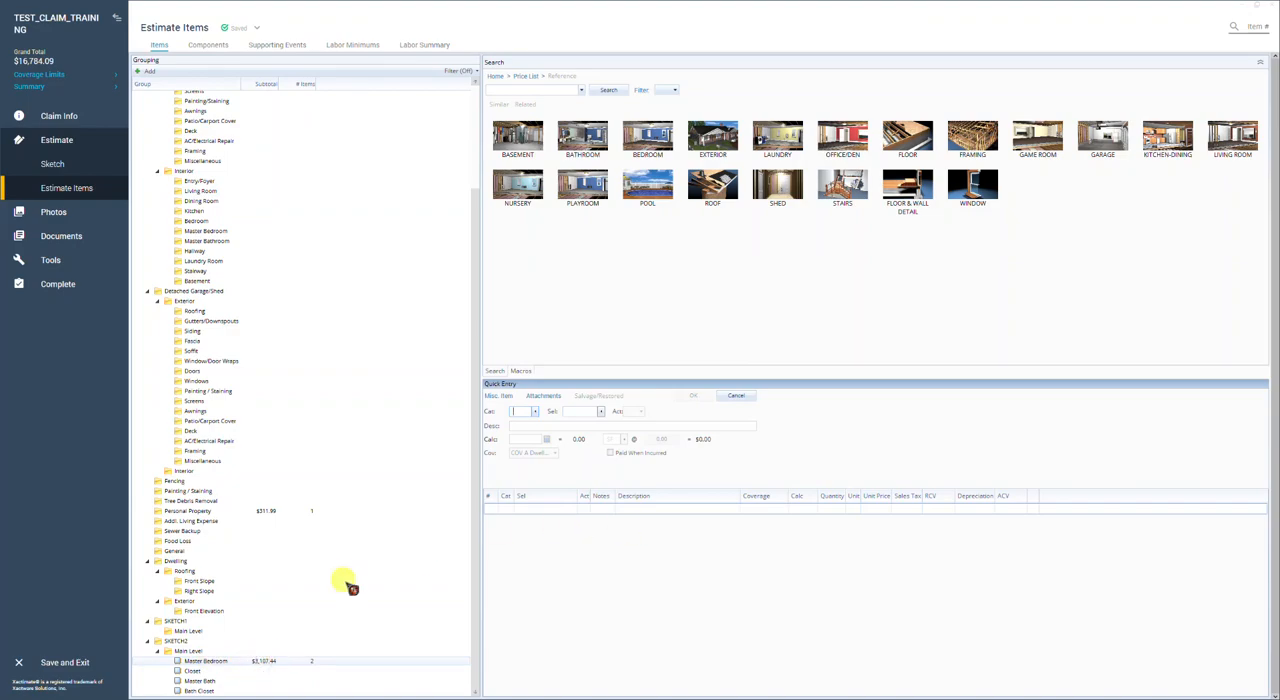
{"action": "left_click", "coordinate": [305, 658]}
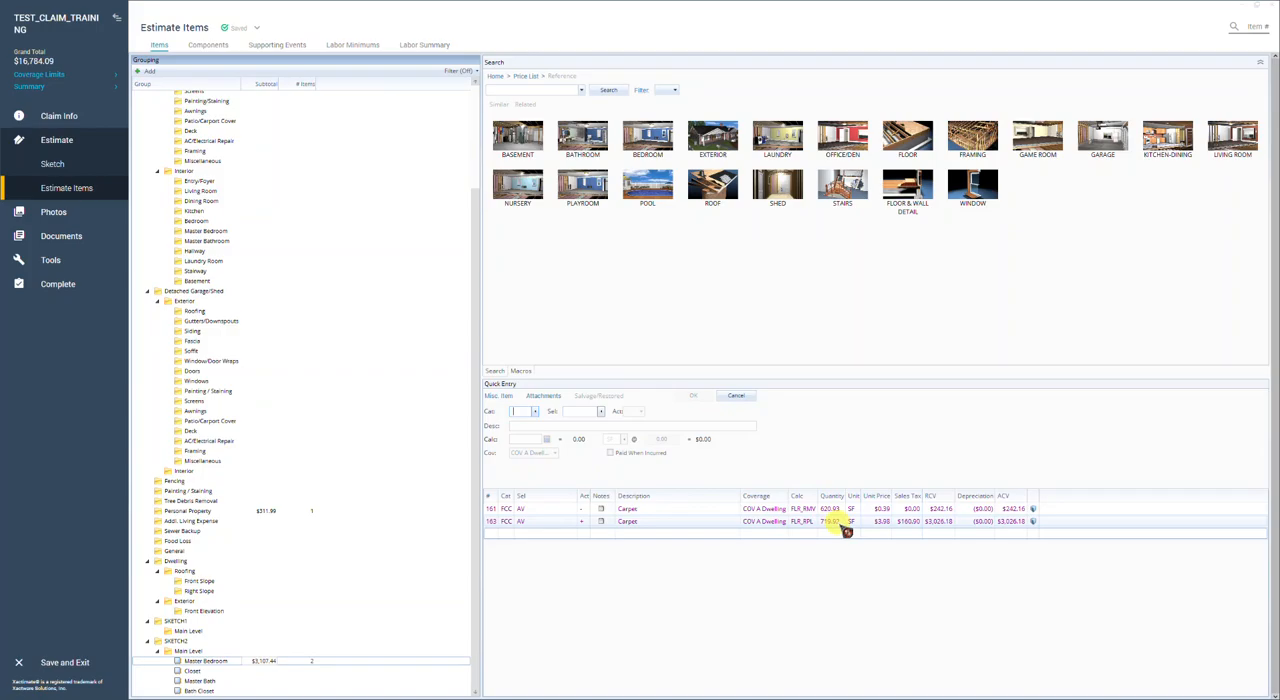
Step: Return to the sketch, set the Master Bedroom carpet to run rightward from the left wall, and check its waste percentage
{"action": "left_click", "coordinate": [56, 165]}
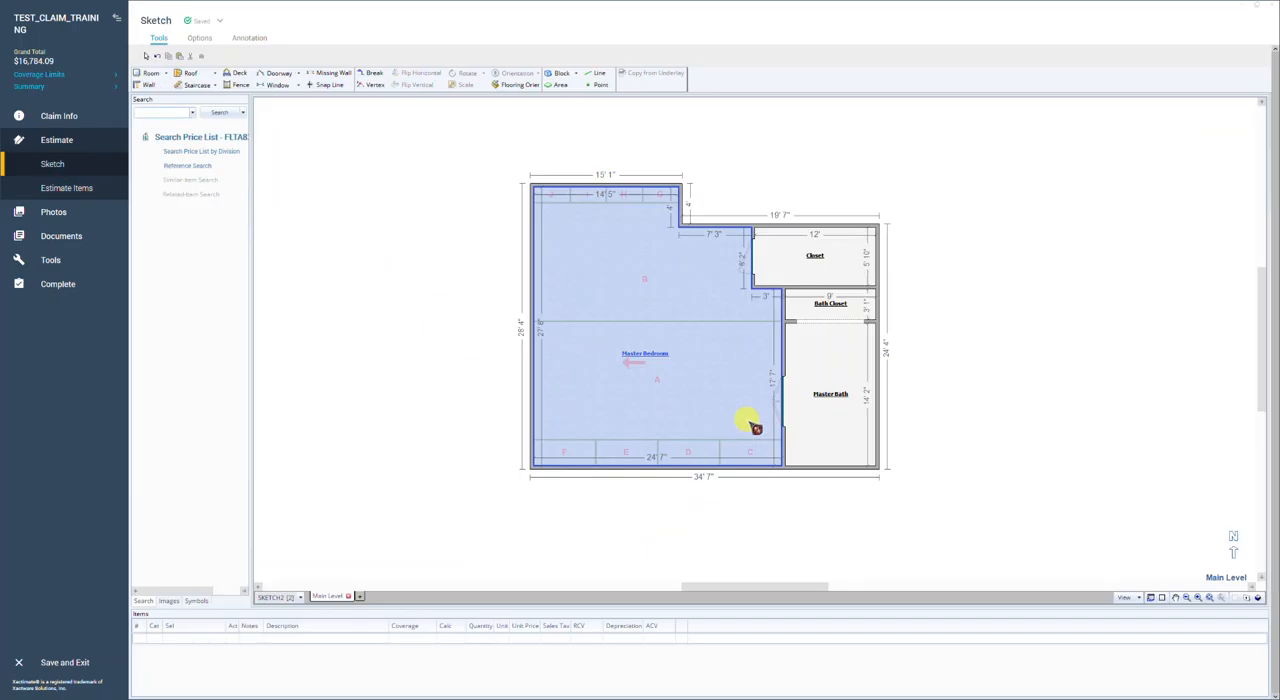
{"action": "left_click", "coordinate": [530, 86]}
{"action": "left_click", "coordinate": [549, 231]}
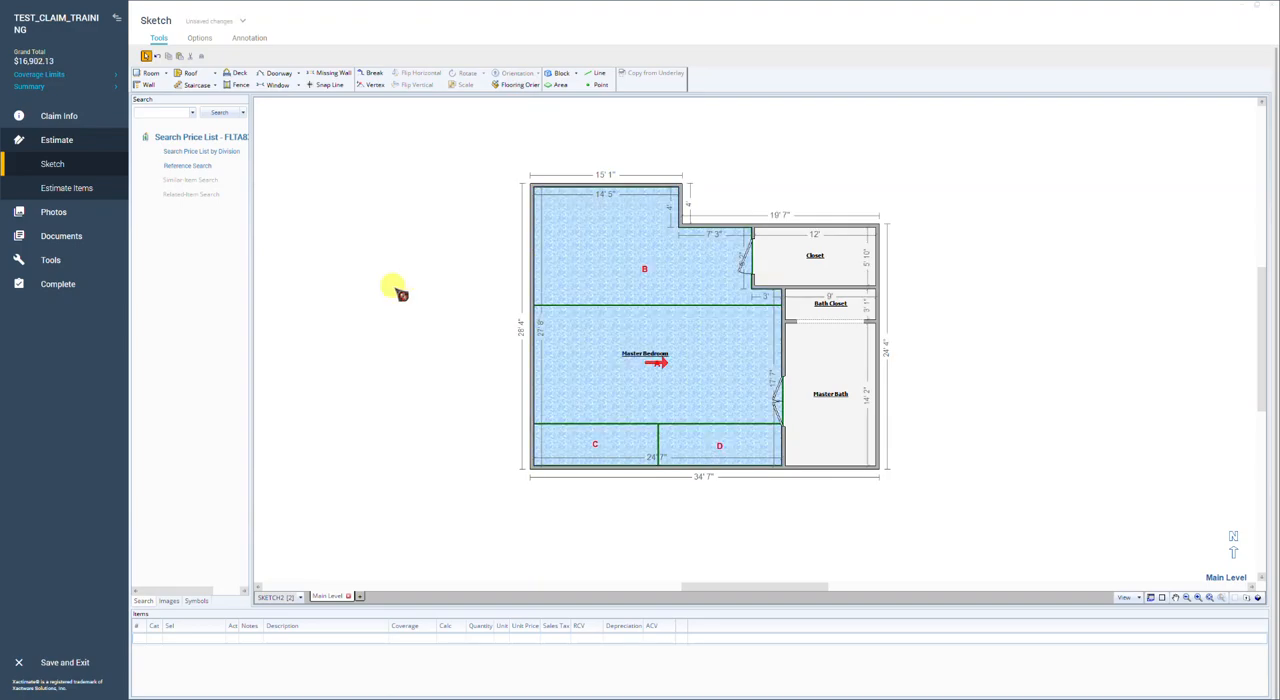
{"action": "left_click", "coordinate": [1151, 598]}
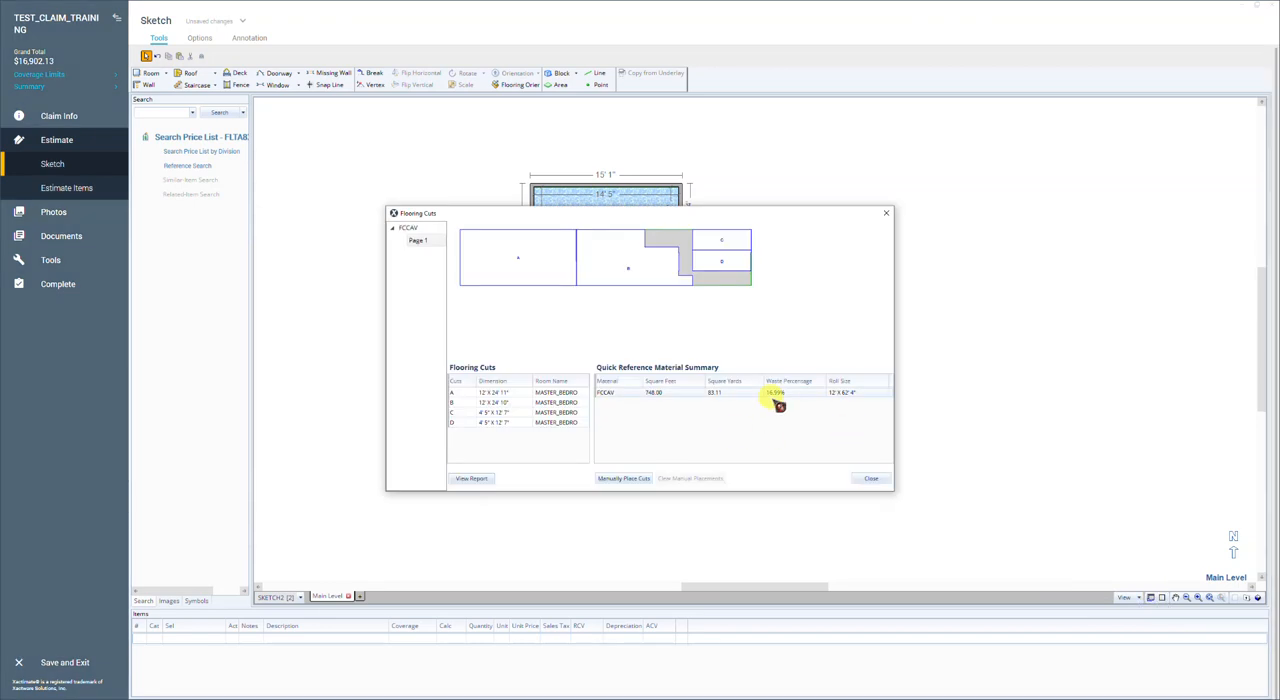
{"action": "left_click", "coordinate": [871, 480]}
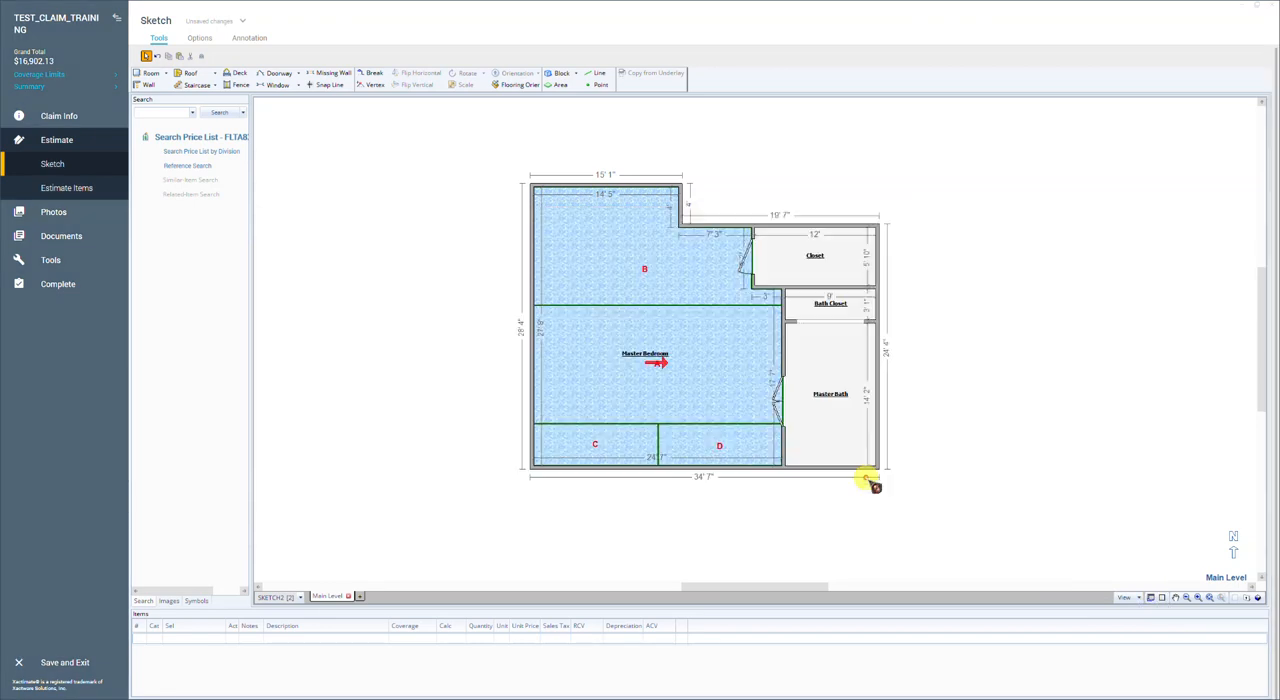
Step: Select the Master Bedroom in the sketch and review the quantity of its carpet replacement item
{"action": "left_click", "coordinate": [603, 386]}
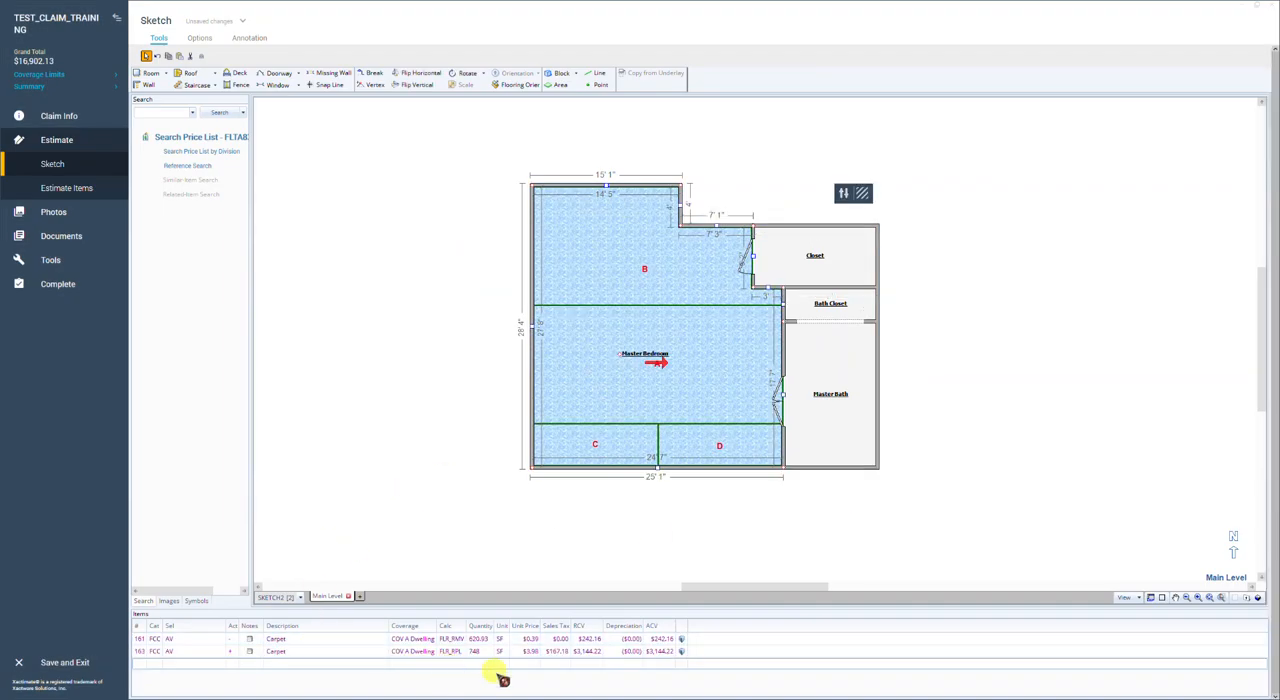
{"action": "left_click", "coordinate": [490, 654]}
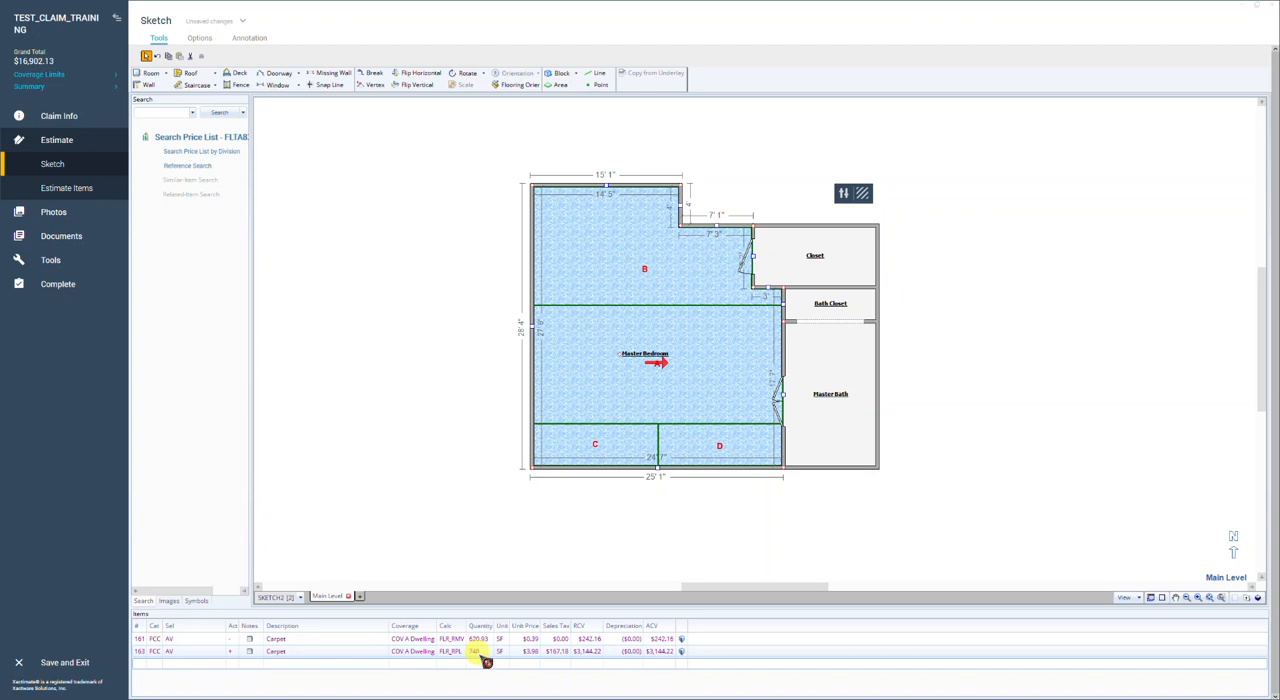
Step: Deselect the Master Bedroom and toggle the full-screen view so the sketch fills the workspace without the search and items panes
{"action": "left_click", "coordinate": [203, 40]}
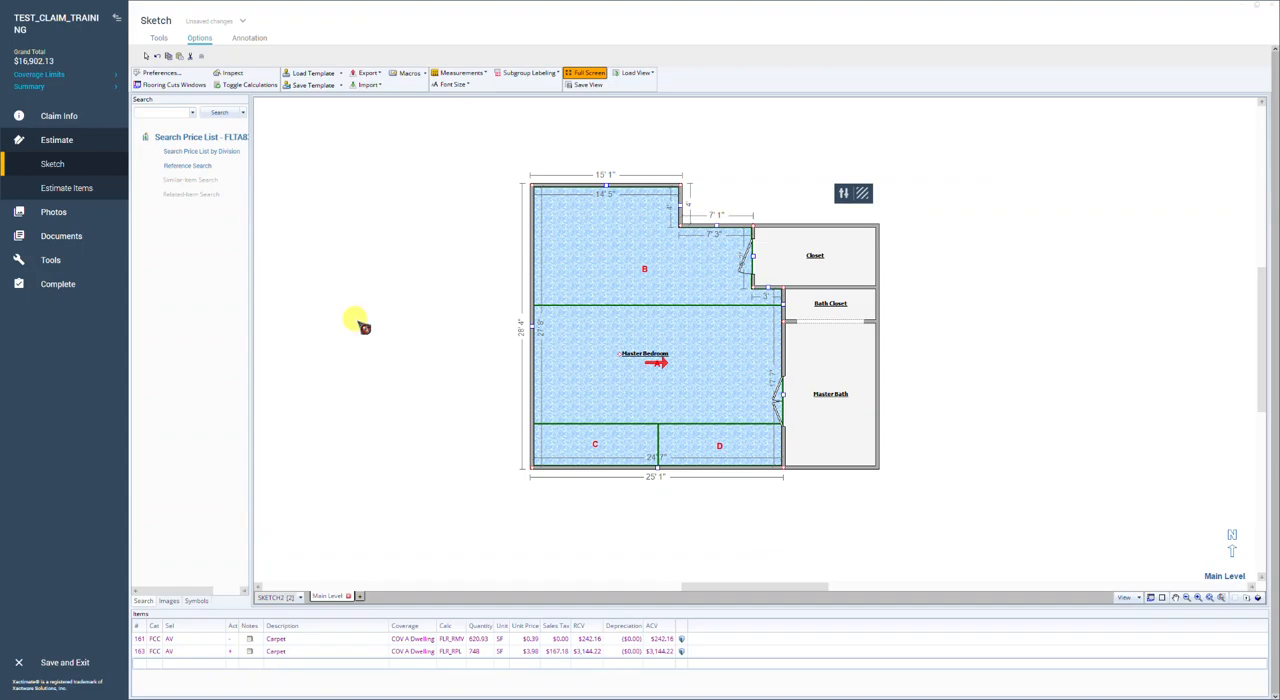
{"action": "left_click", "coordinate": [395, 210]}
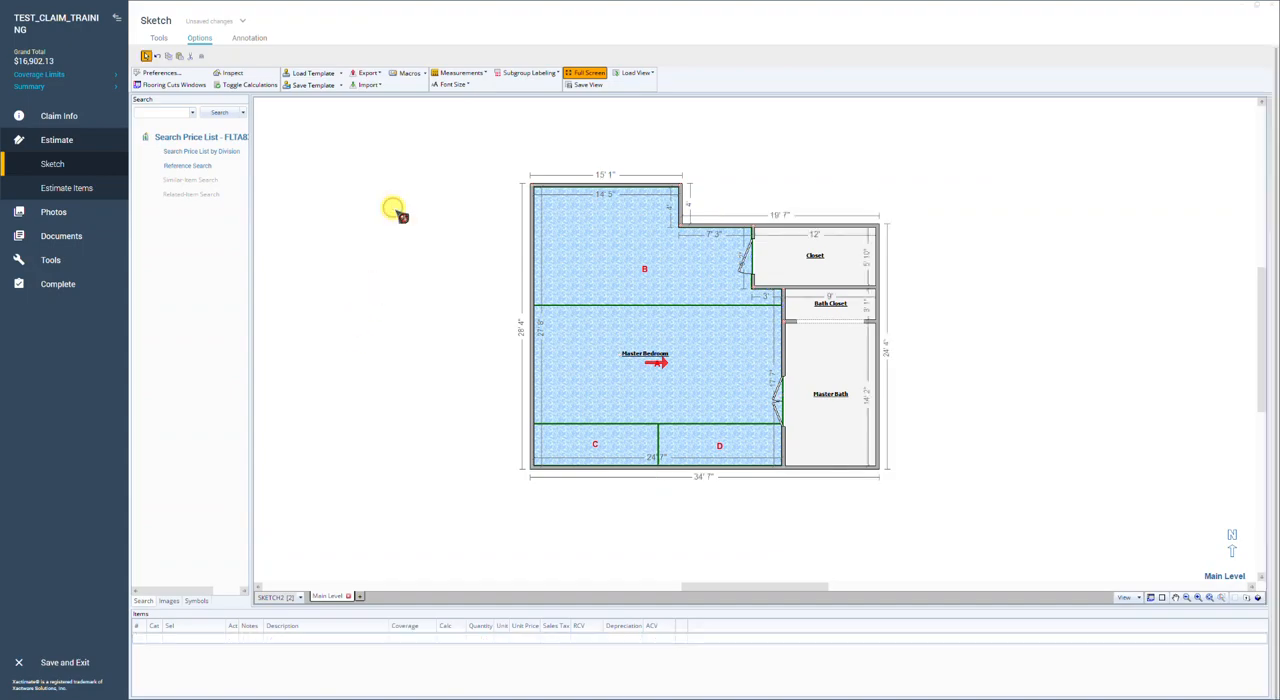
{"action": "key", "text": "F11"}
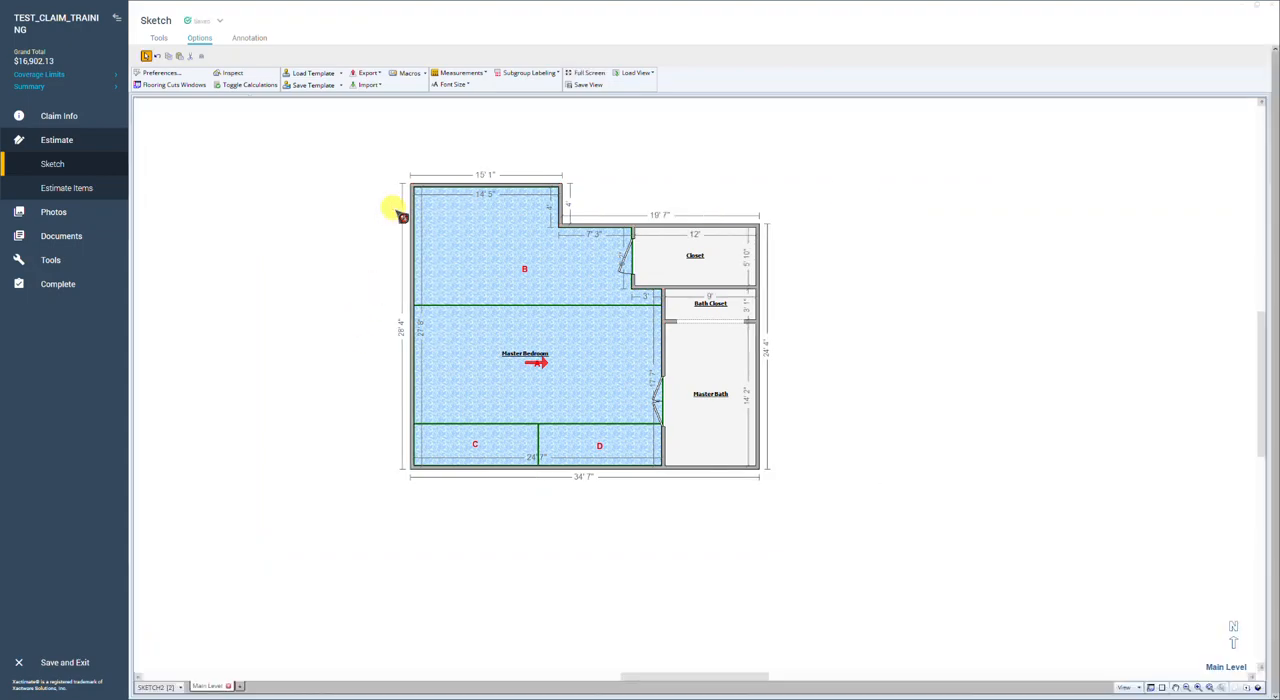
Step: Toggle the full-screen view to restore the search and items panes, and briefly select the Master Bedroom
{"action": "key", "text": "F11"}
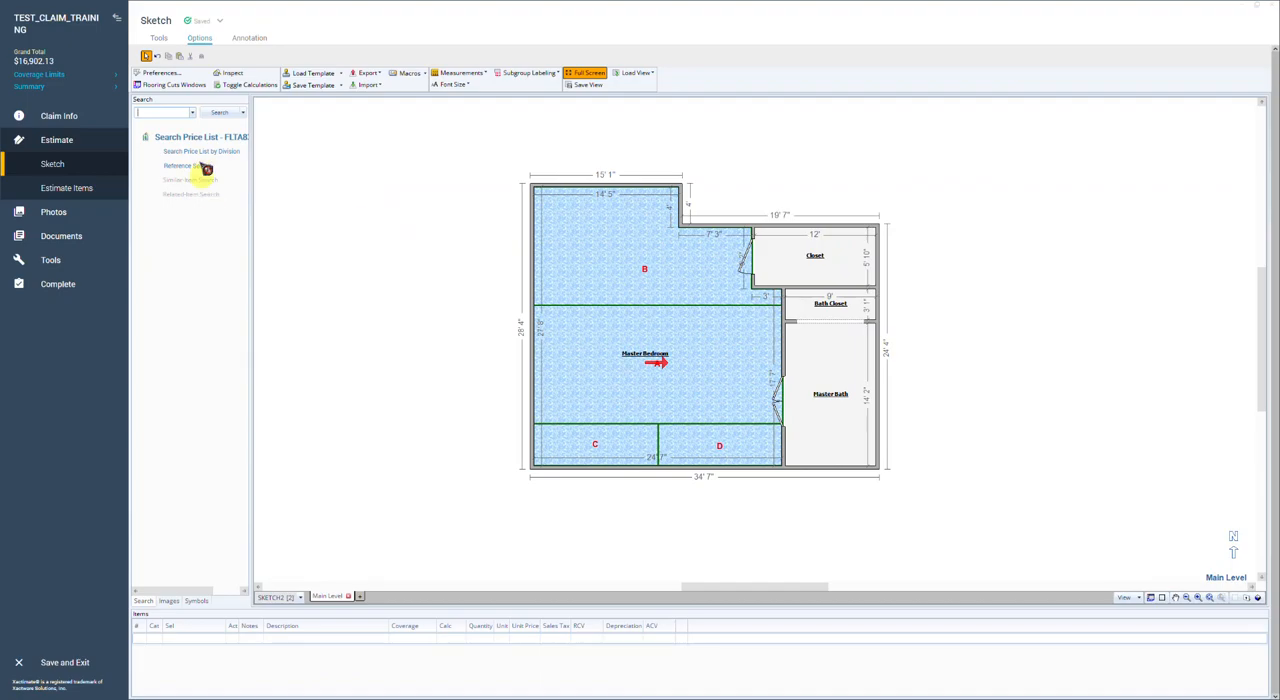
{"action": "left_click", "coordinate": [170, 112]}
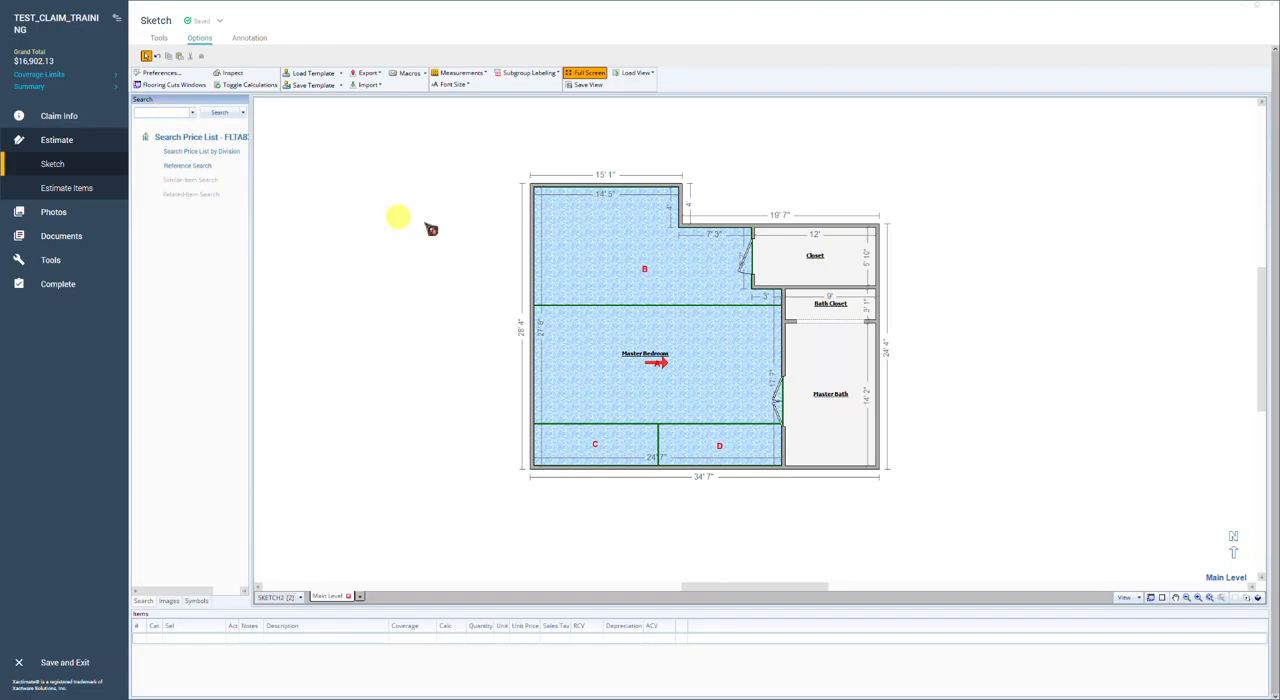
{"action": "left_click", "coordinate": [646, 290]}
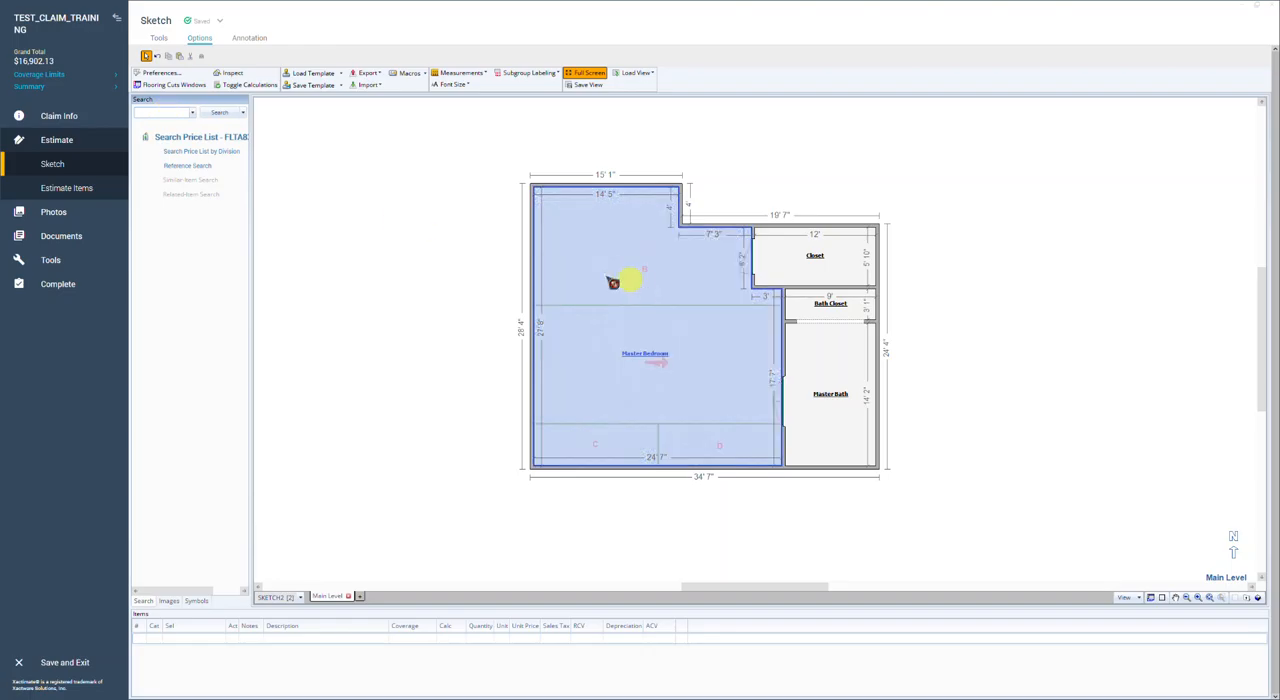
{"action": "left_click", "coordinate": [392, 232]}
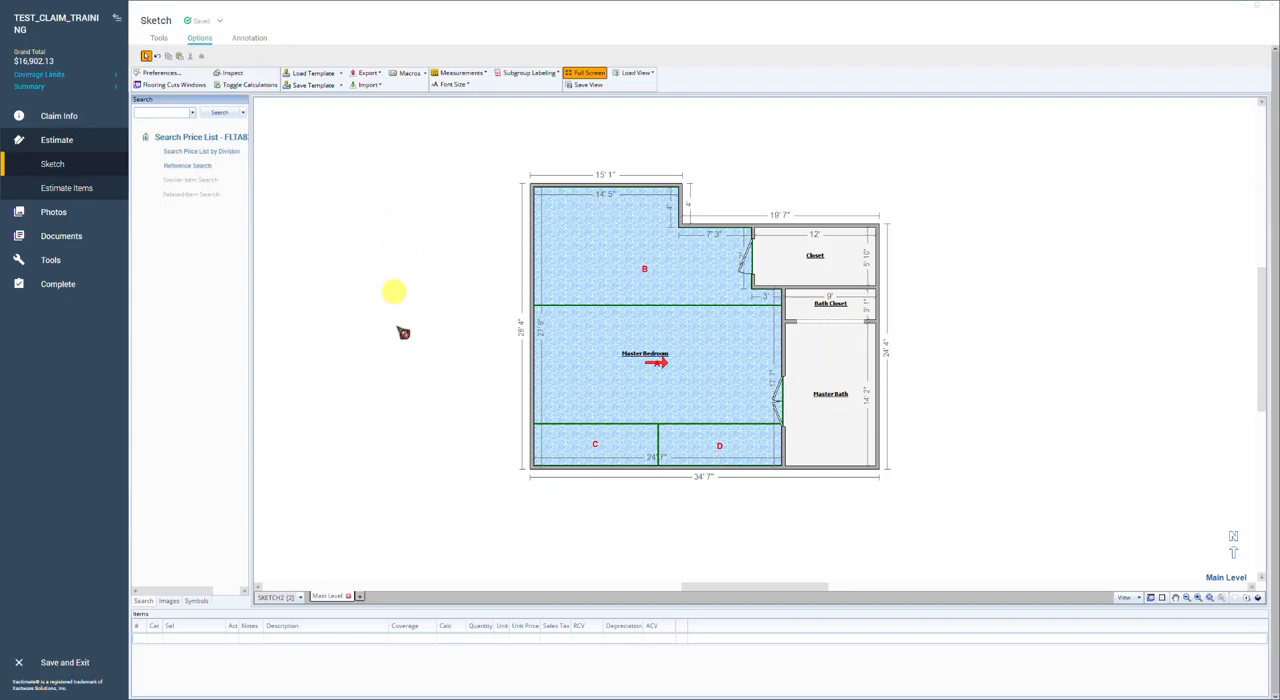
Step: Look through the sketch display options, and review the Master Bedroom carpet cuts and waste percentage in the Flooring Cuts window
{"action": "left_click", "coordinate": [1138, 596]}
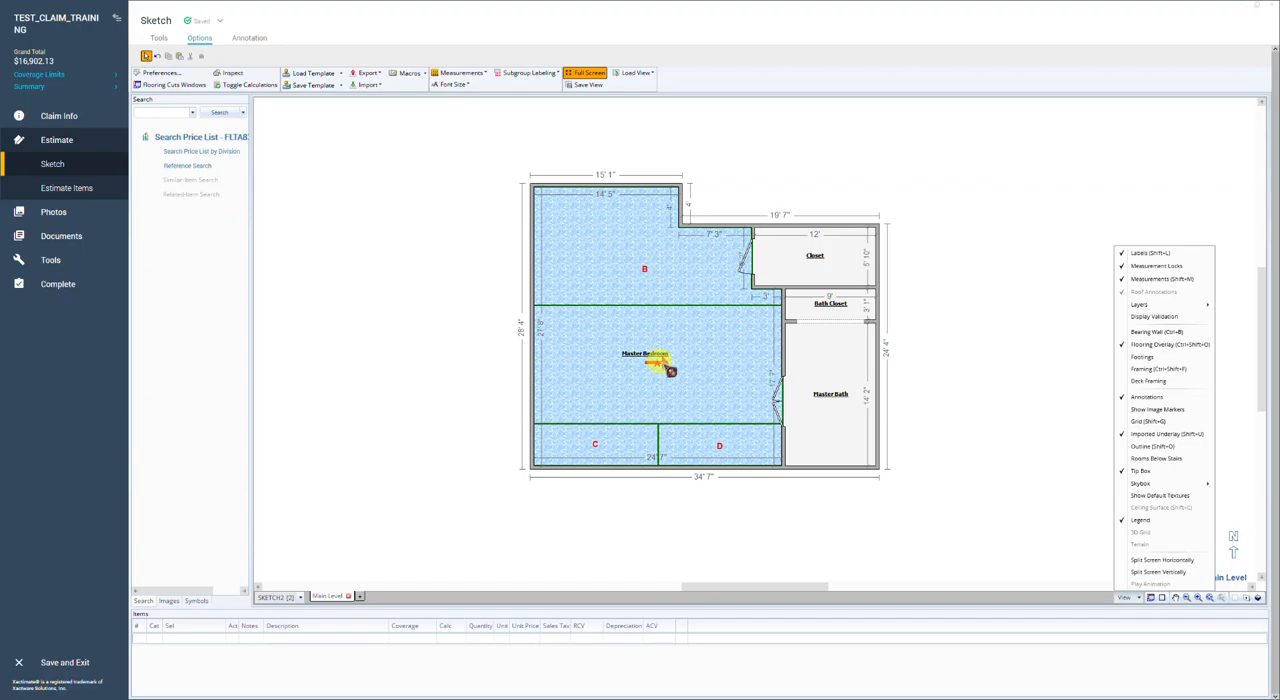
{"action": "left_click", "coordinate": [1060, 510]}
{"action": "left_click", "coordinate": [1155, 596]}
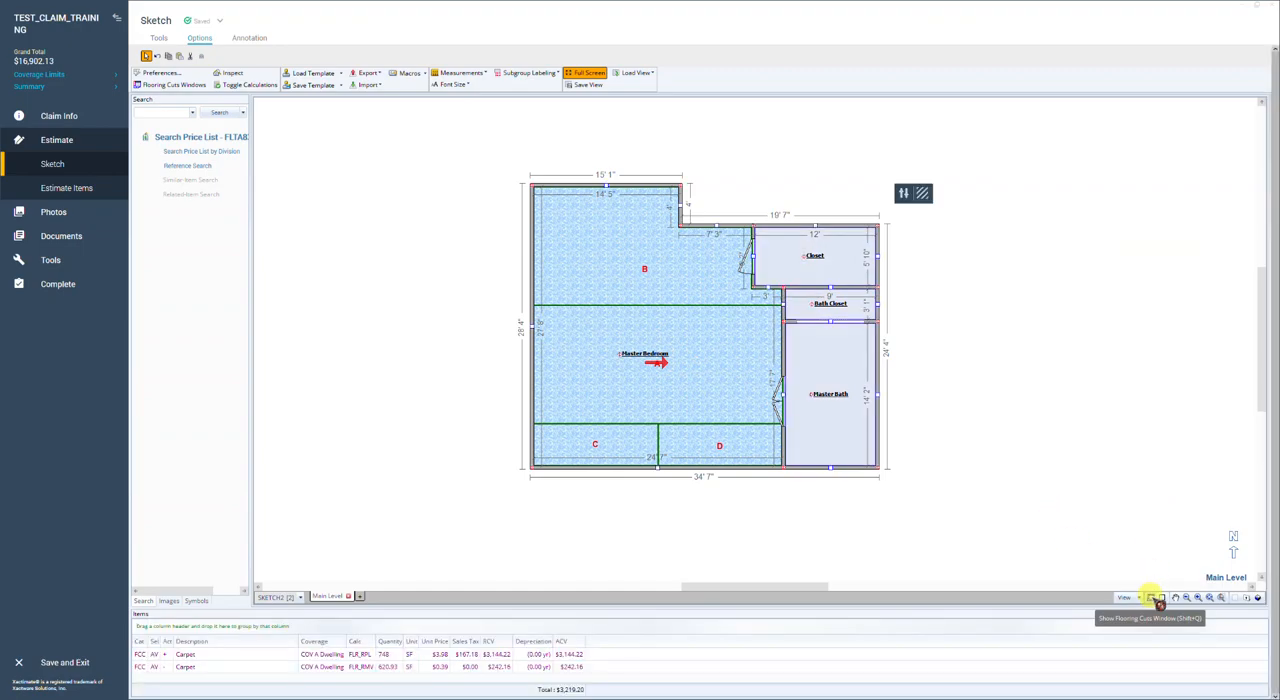
{"action": "left_click", "coordinate": [1151, 597]}
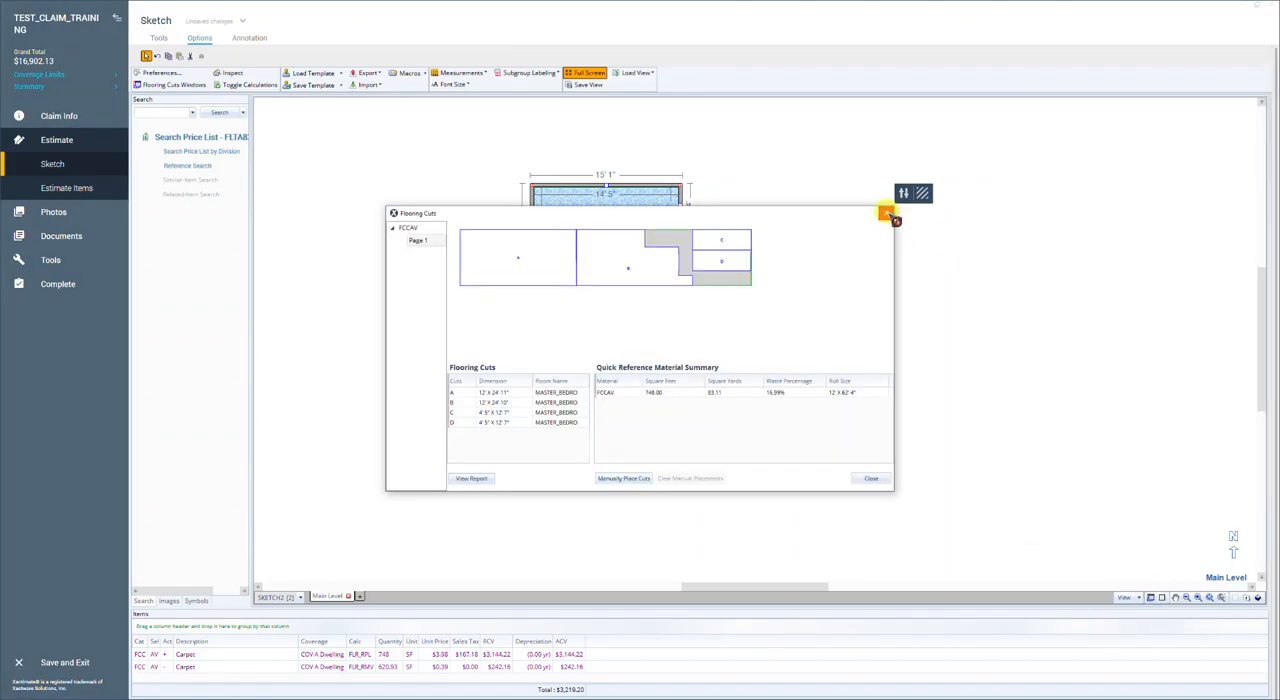
{"action": "left_click", "coordinate": [888, 215]}
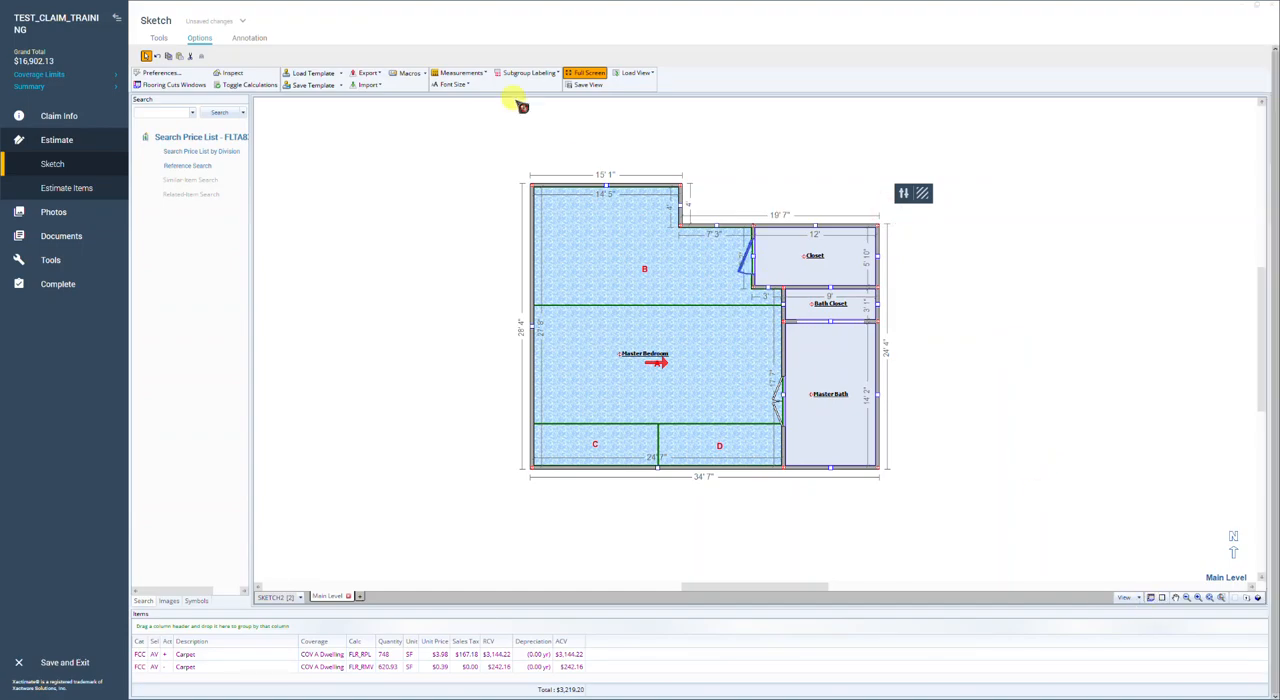
Step: Change the Master Bedroom flooring orientation so the carpet runs upward from the bottom wall
{"action": "left_click", "coordinate": [158, 39]}
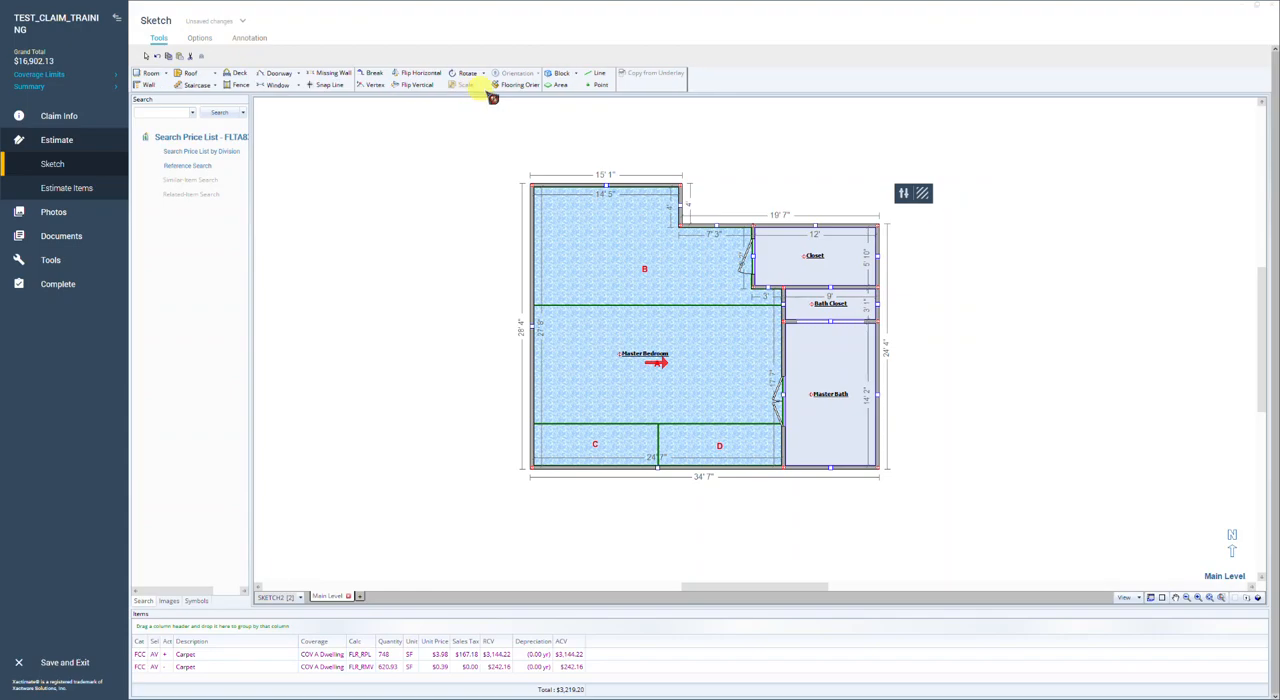
{"action": "left_click", "coordinate": [521, 86]}
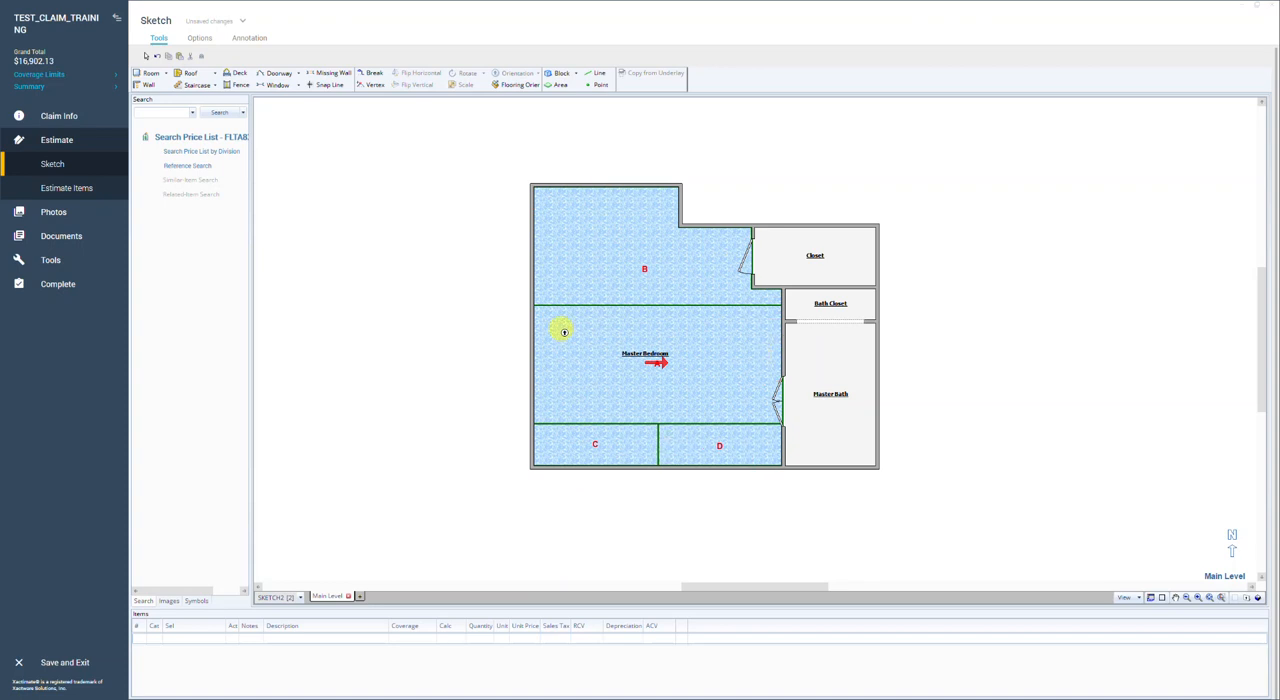
{"action": "left_click", "coordinate": [613, 452]}
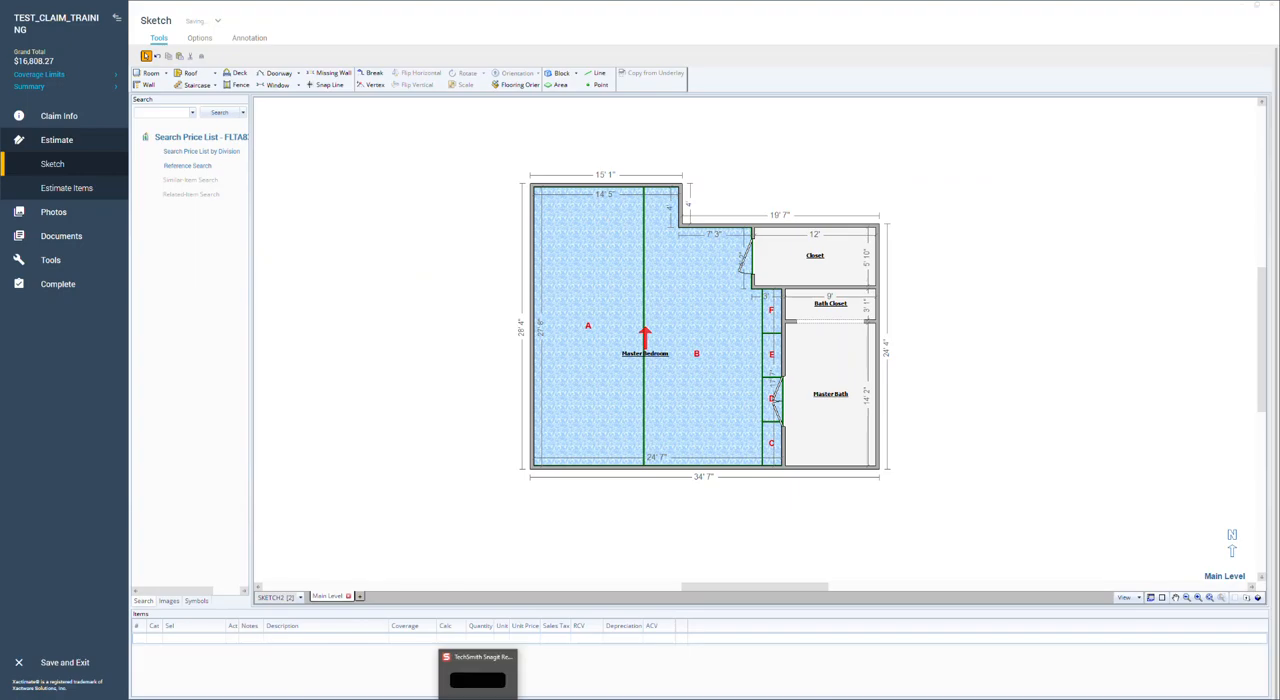
{"action": "right_click", "coordinate": [477, 698]}
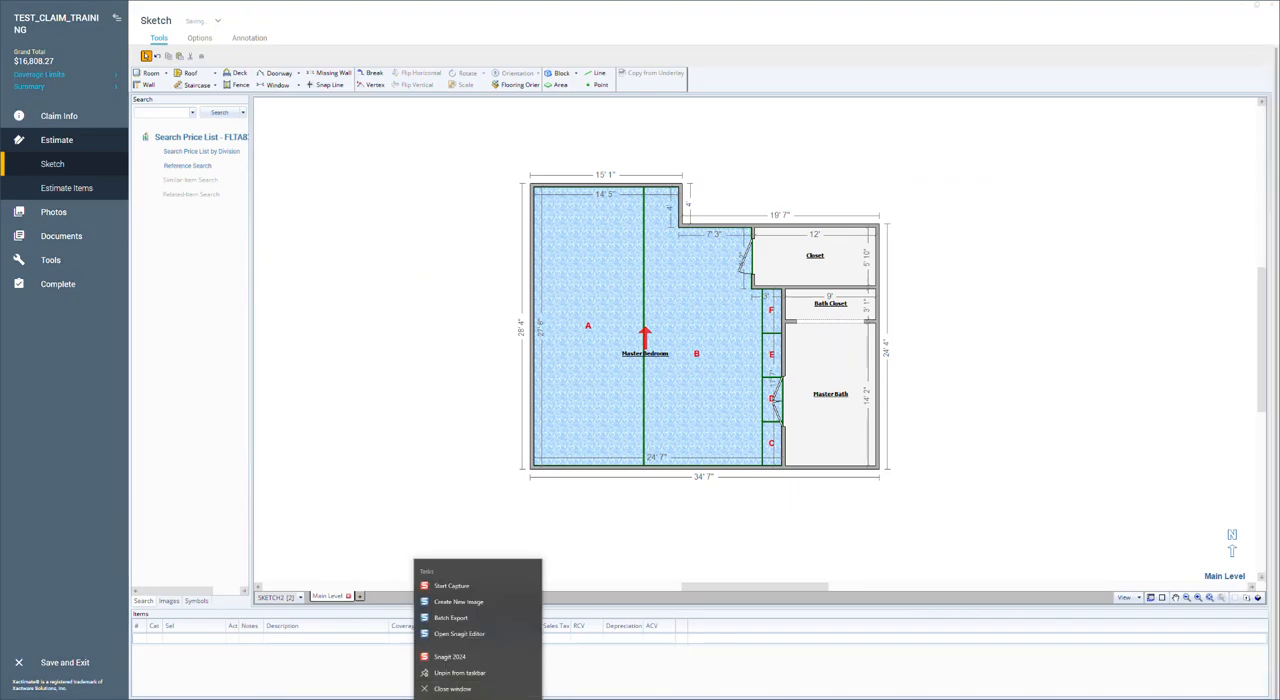
{"action": "left_click", "coordinate": [466, 689]}
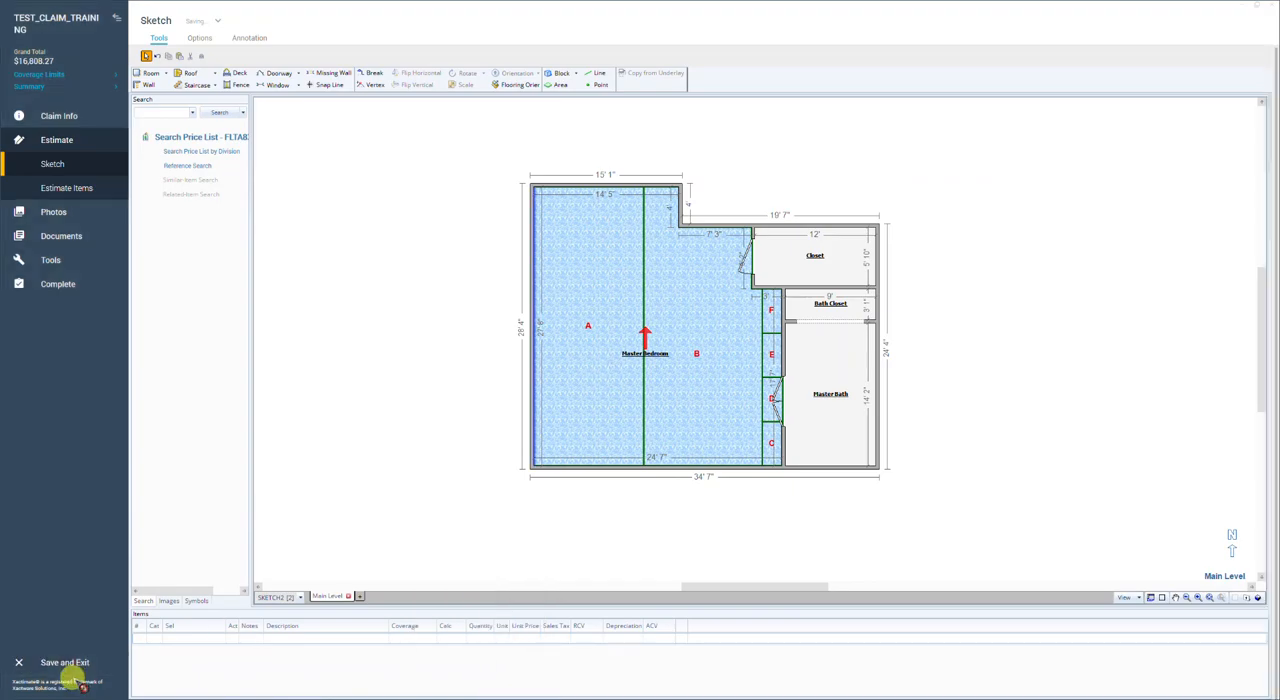